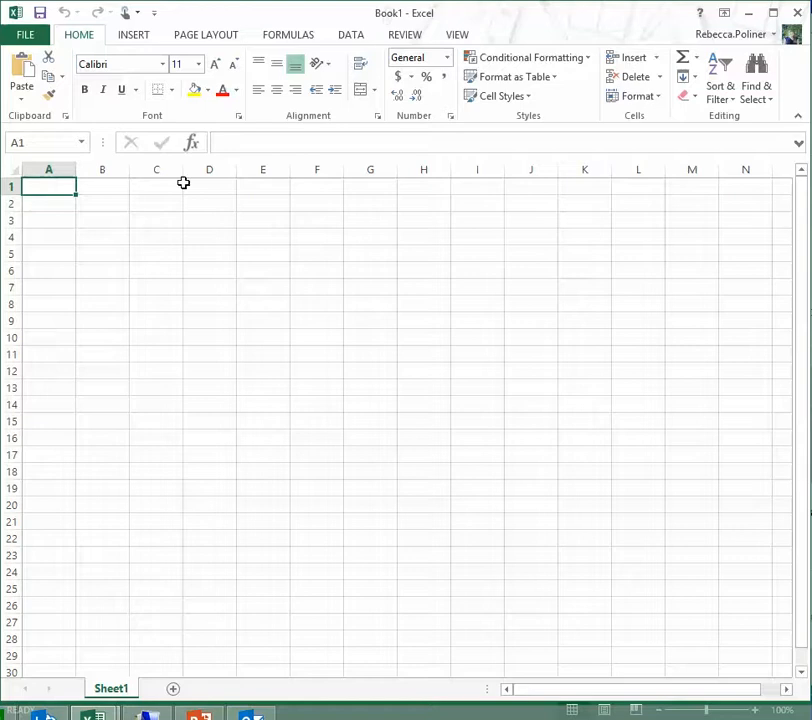
Step: Enter the header "Number of Mice" in cell A1 and widen column A to fit it
type("Number")
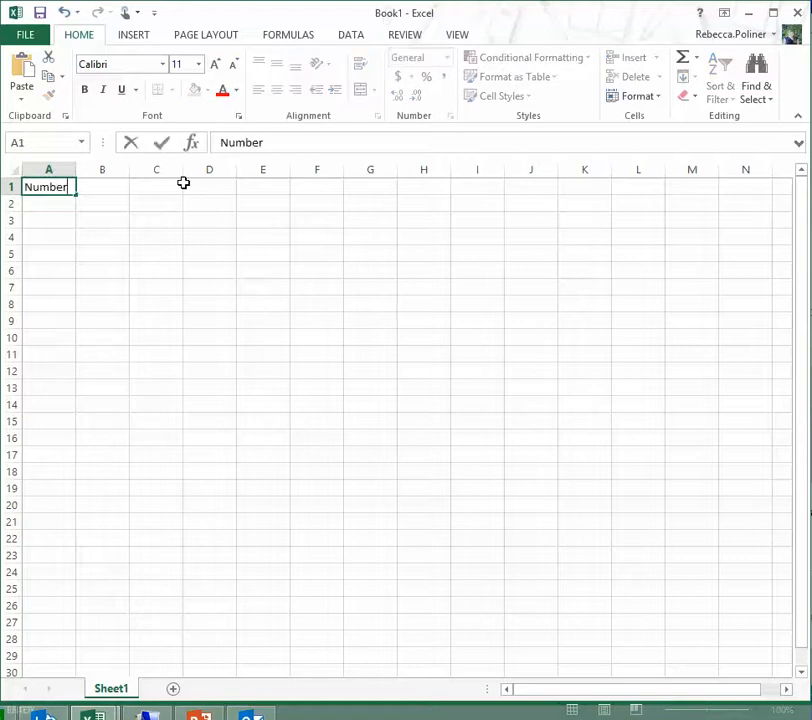
type(" of Mice")
key("Tab")
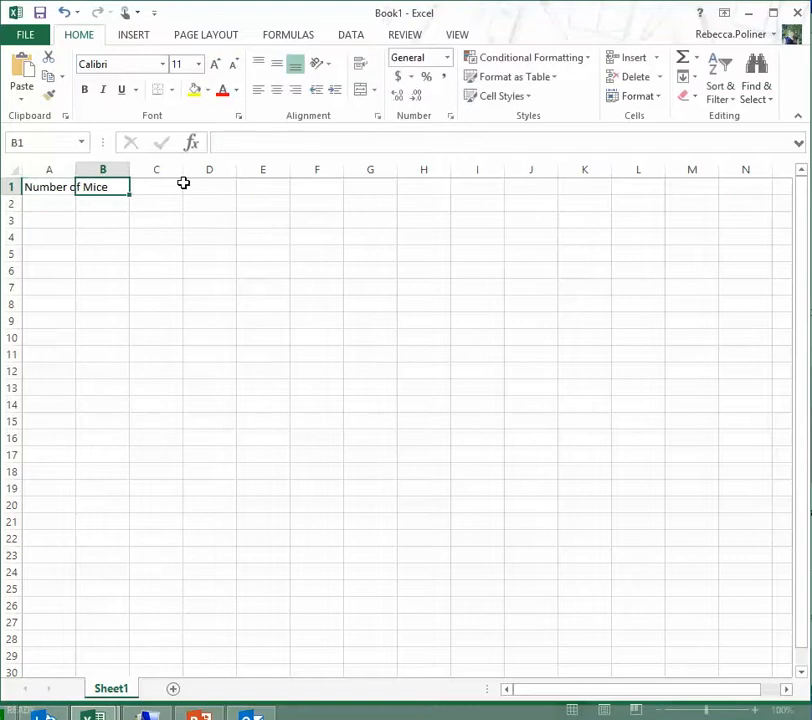
left_click_drag(75, 169, 130, 170)
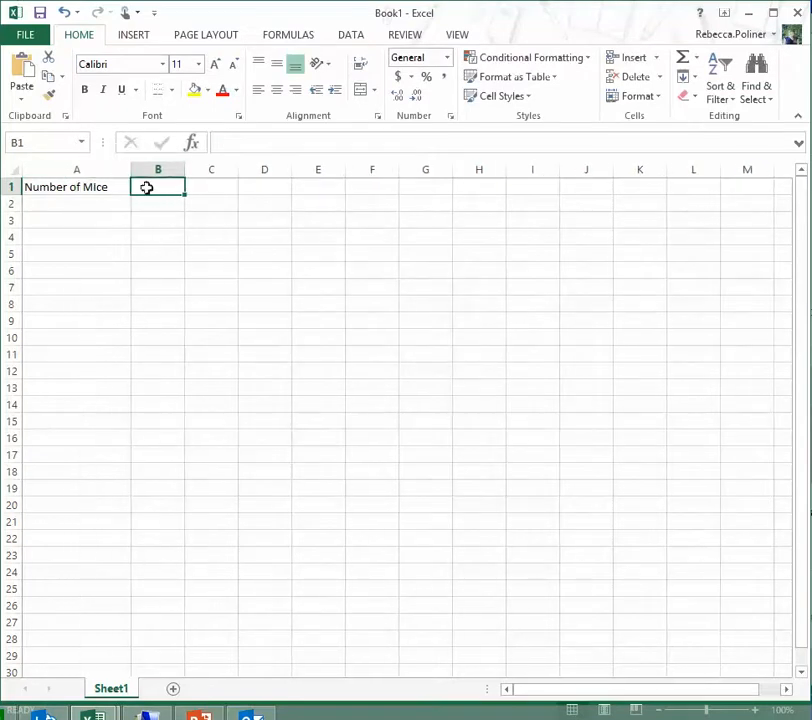
Step: Widen column B and enter the header "Length Grown" in cell B1
left_click_drag(183, 169, 281, 170)
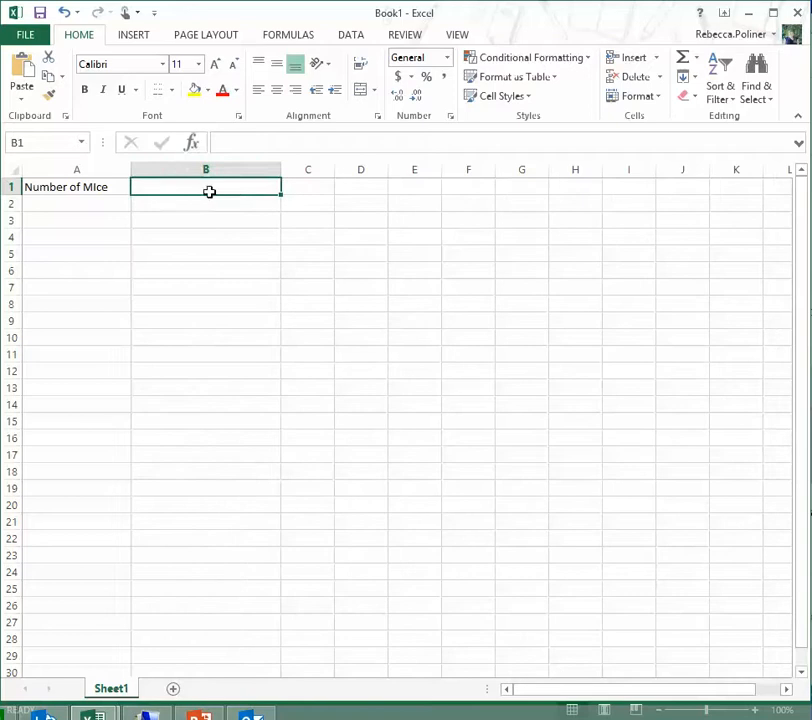
double_click(197, 183)
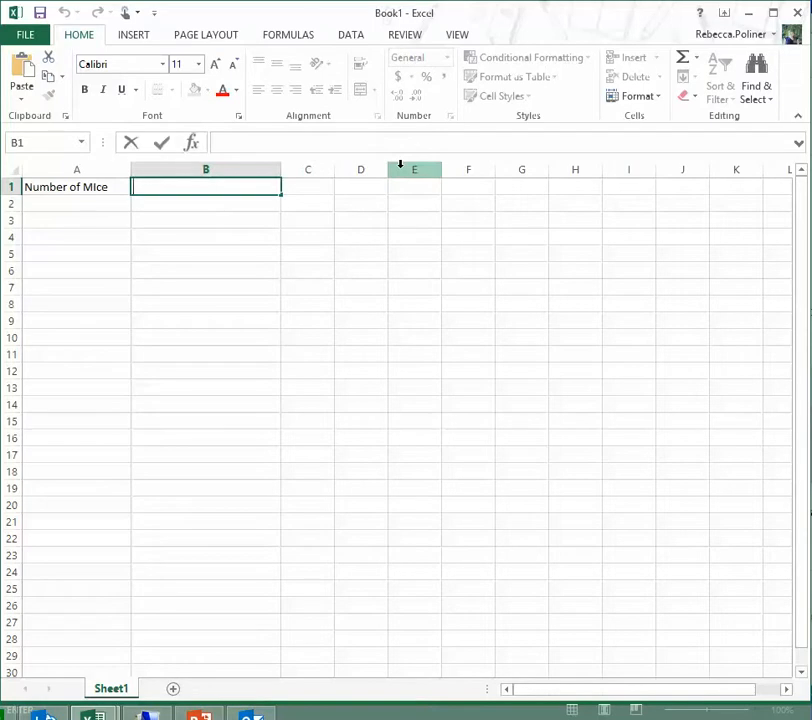
type("Length")
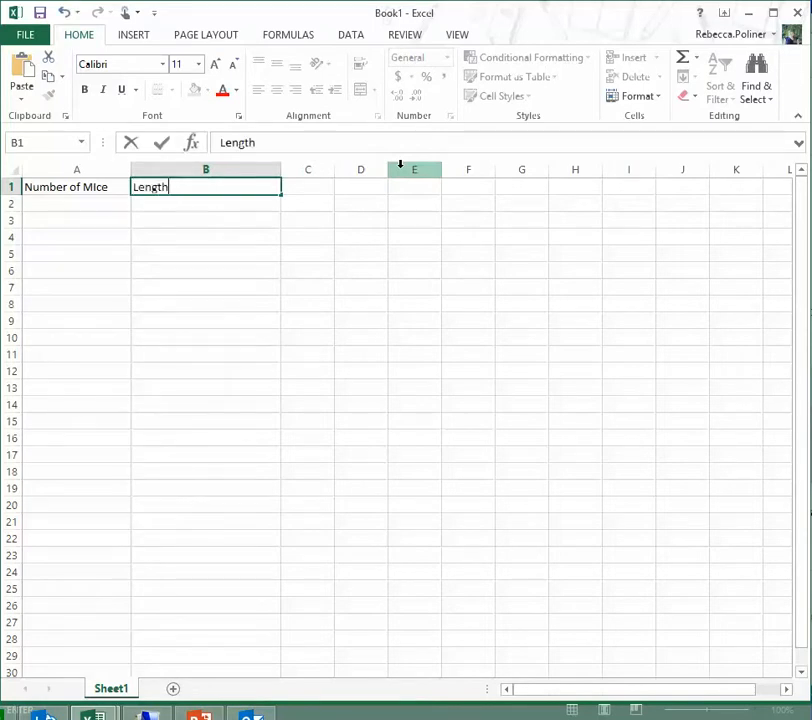
type(" Grown")
key("Return")
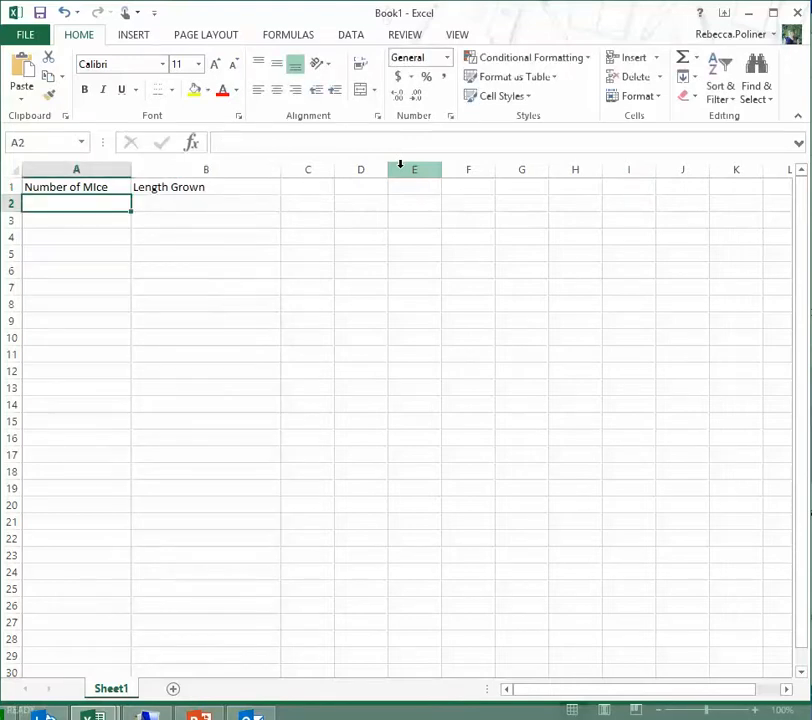
Step: Fill cells A2 to A8 under the mice header with the numbers 1 through 7
type("1")
key("Return")
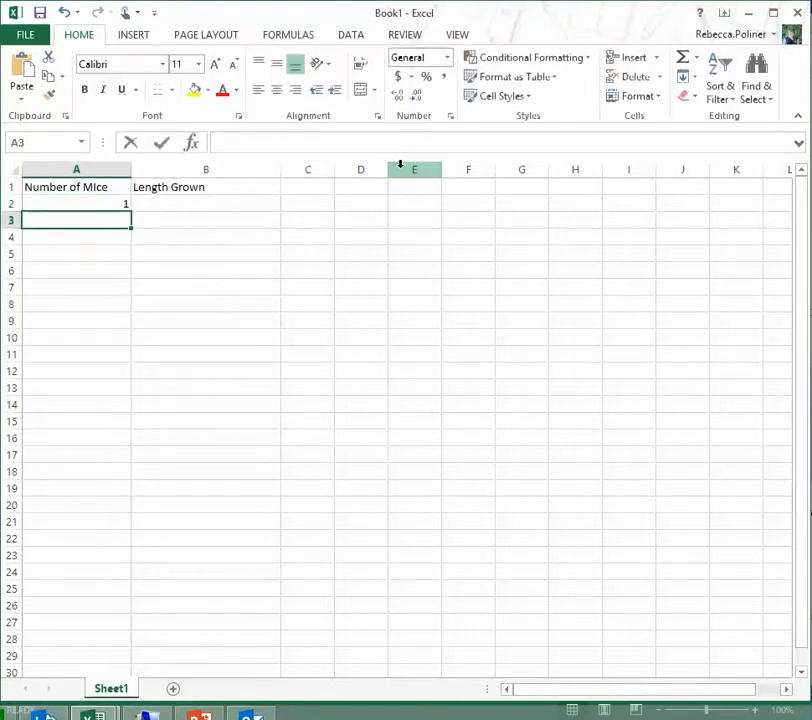
type("2")
key("Return")
type("3")
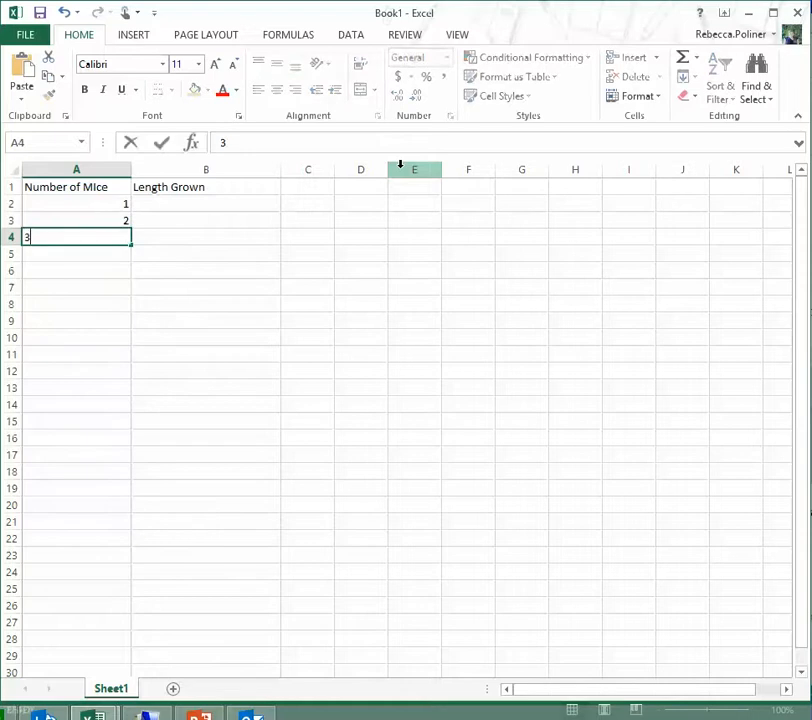
key("Return")
type("4")
key("Return")
type("5")
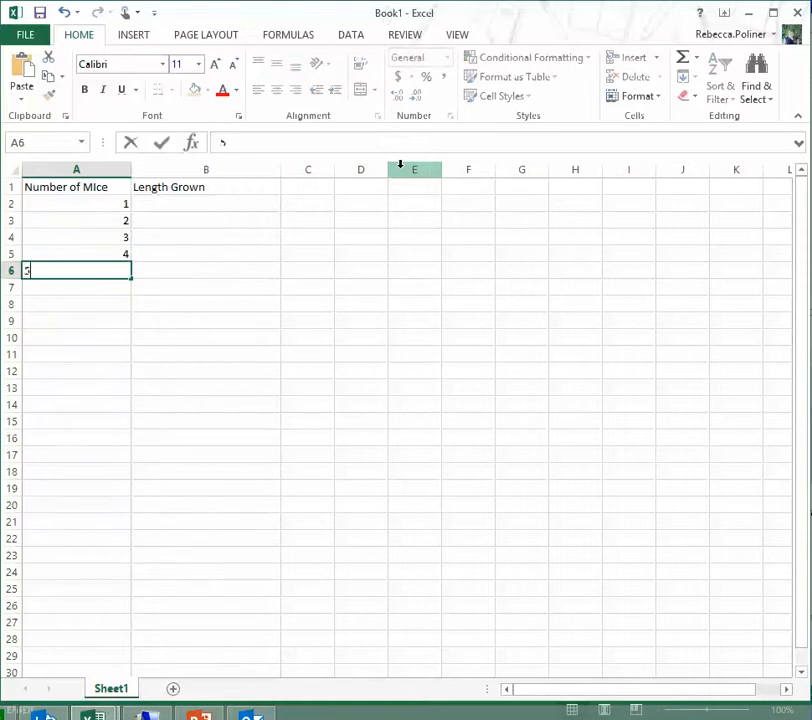
key("Return")
type("6")
key("Return")
type("7")
key("Return")
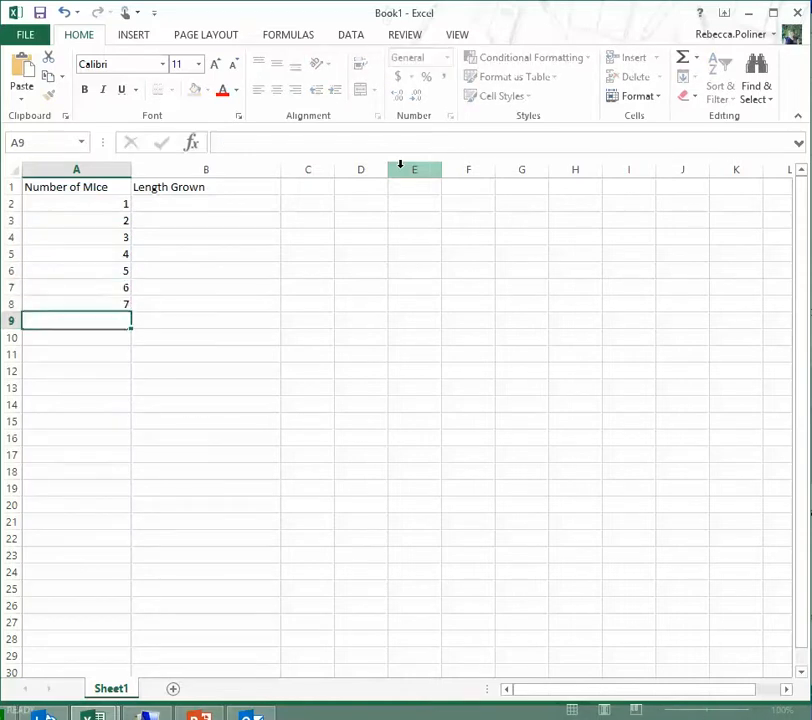
Step: Enter the growth lengths 10, 15, 20, 21, 23, 24 and 26 in cells B2 to B8
left_click(248, 202)
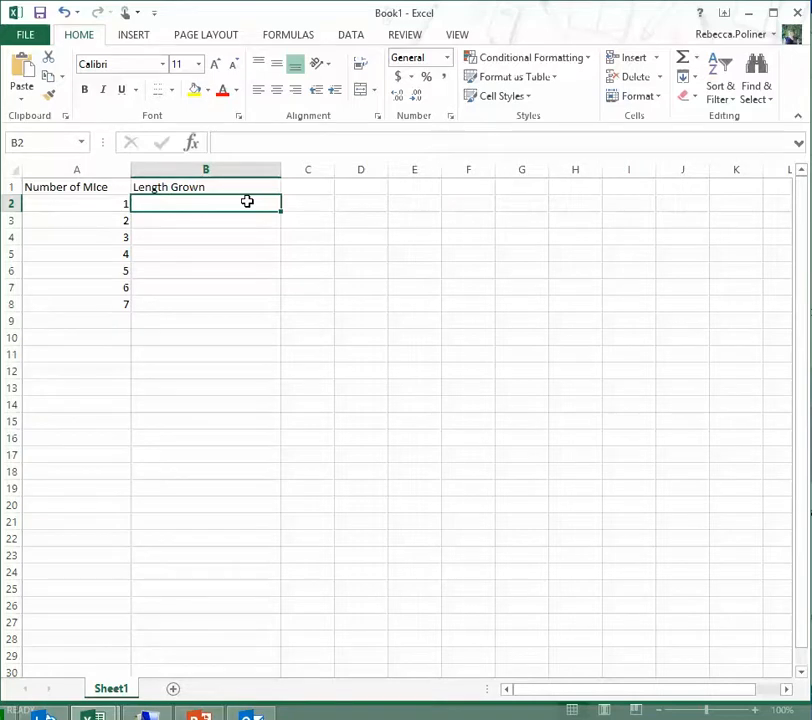
type("10")
key("Return")
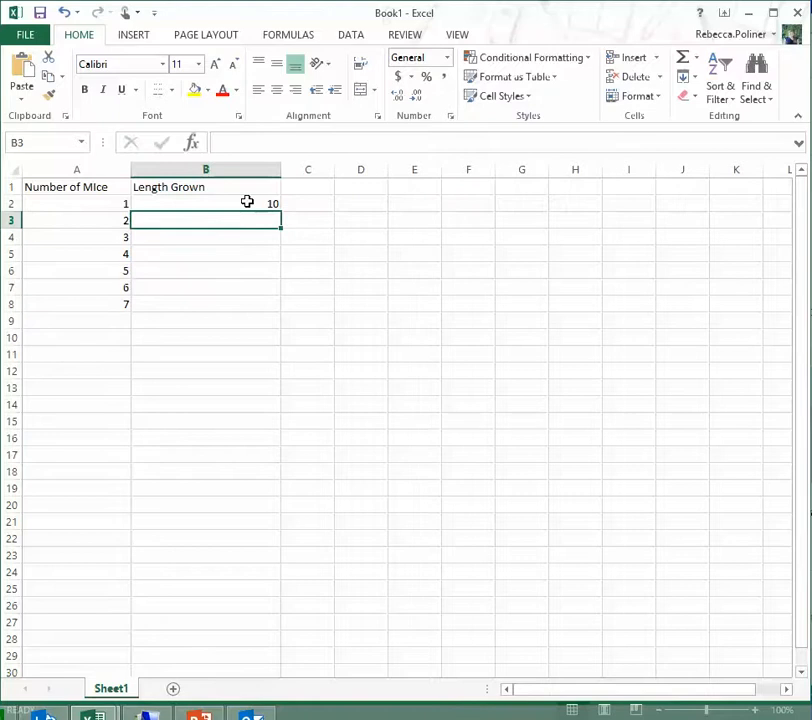
type("15")
key("Return")
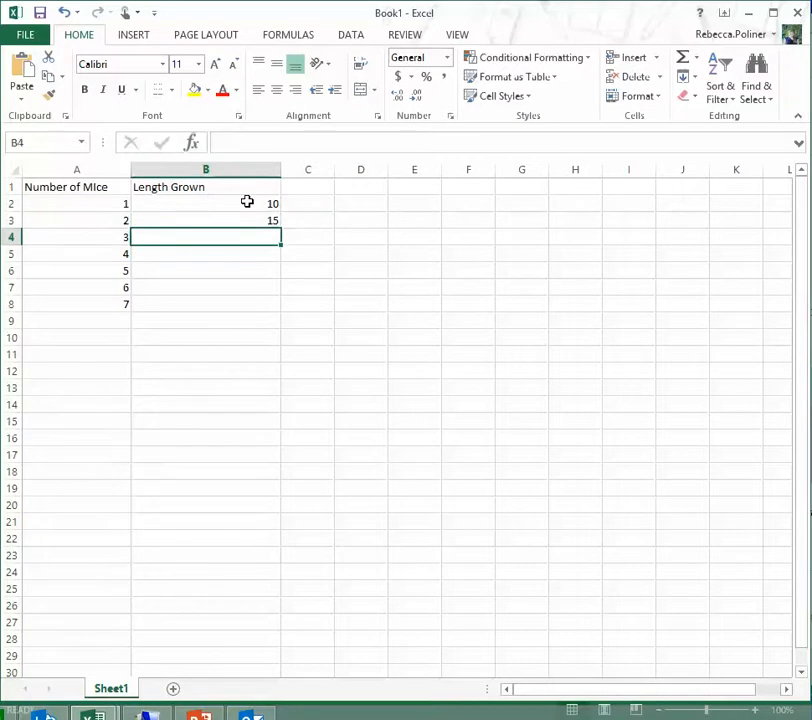
type("20")
key("Return")
type("21")
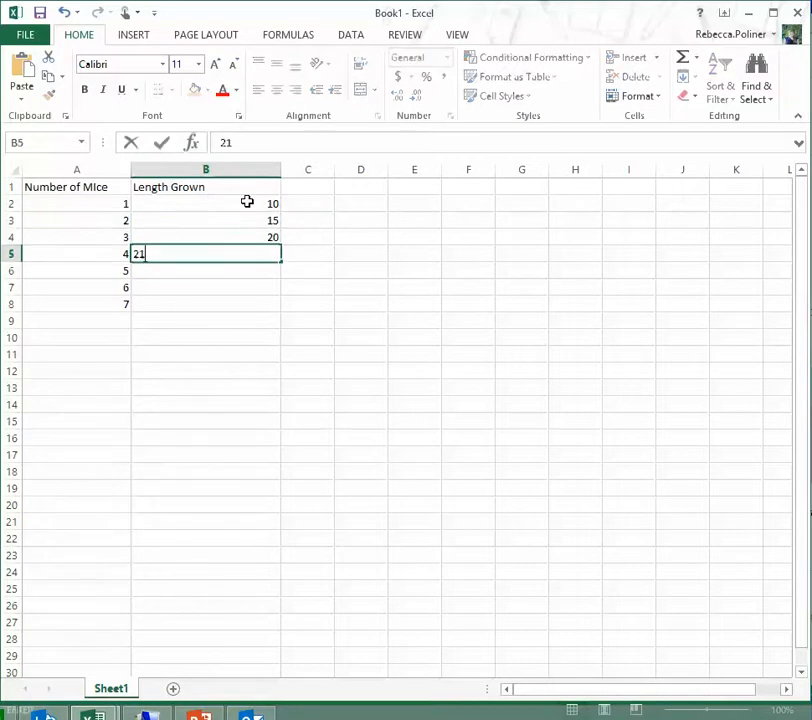
key("Return")
type("23")
key("Return")
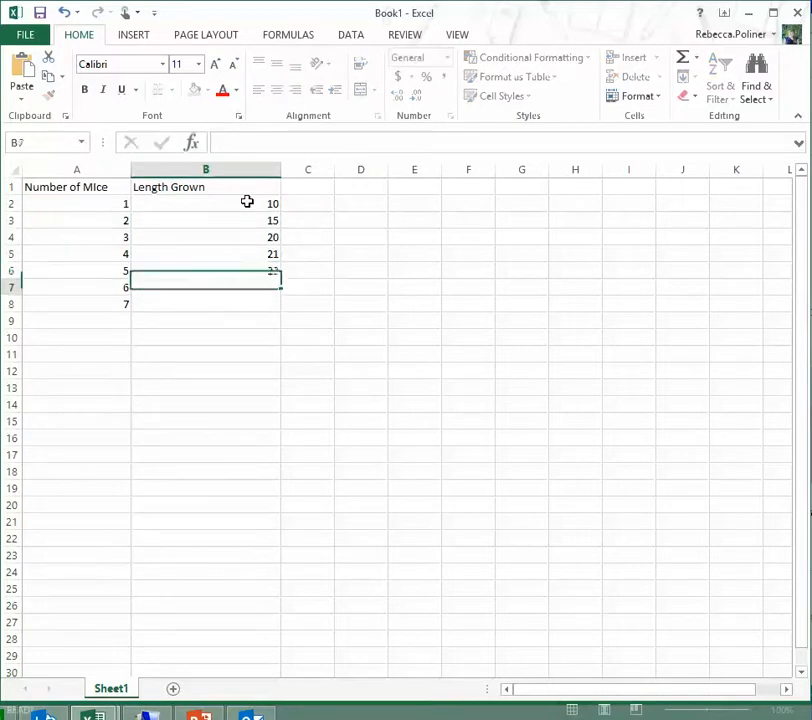
type("24")
key("Return")
type("25")
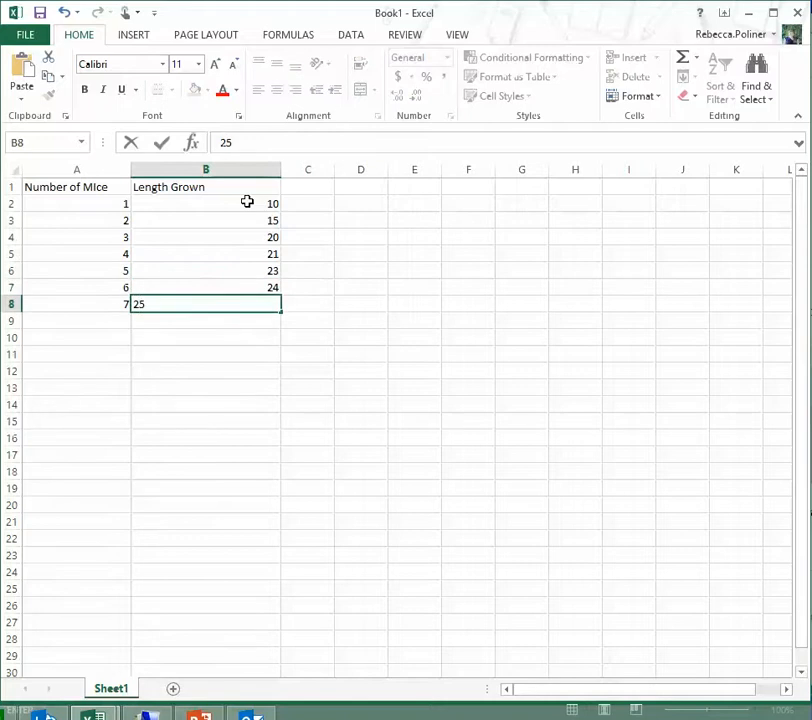
key("BackSpace")
type("6")
key("Return")
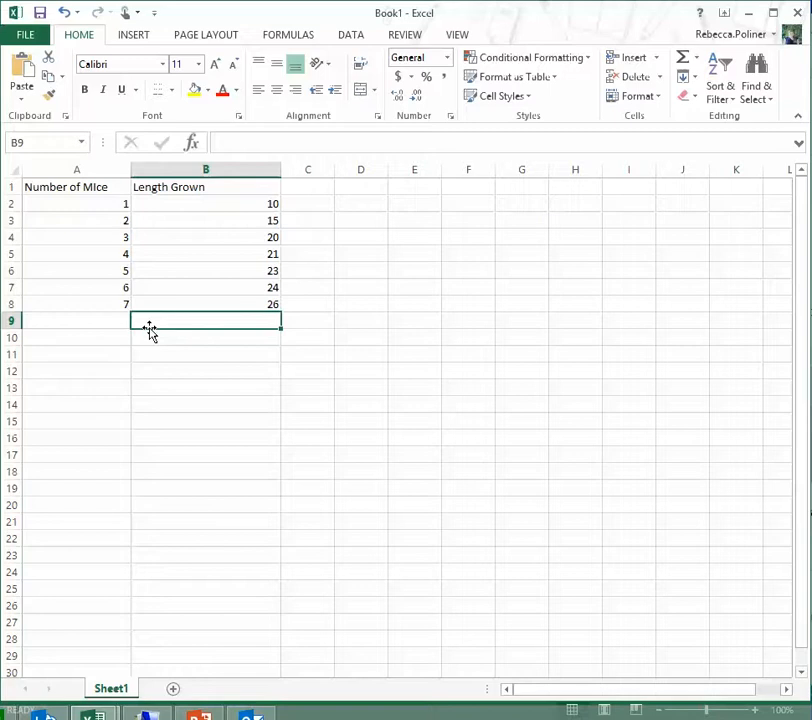
Step: Insert a markers-only scatter chart from the data in A1:B8 and enlarge it below the table
left_click(68, 187)
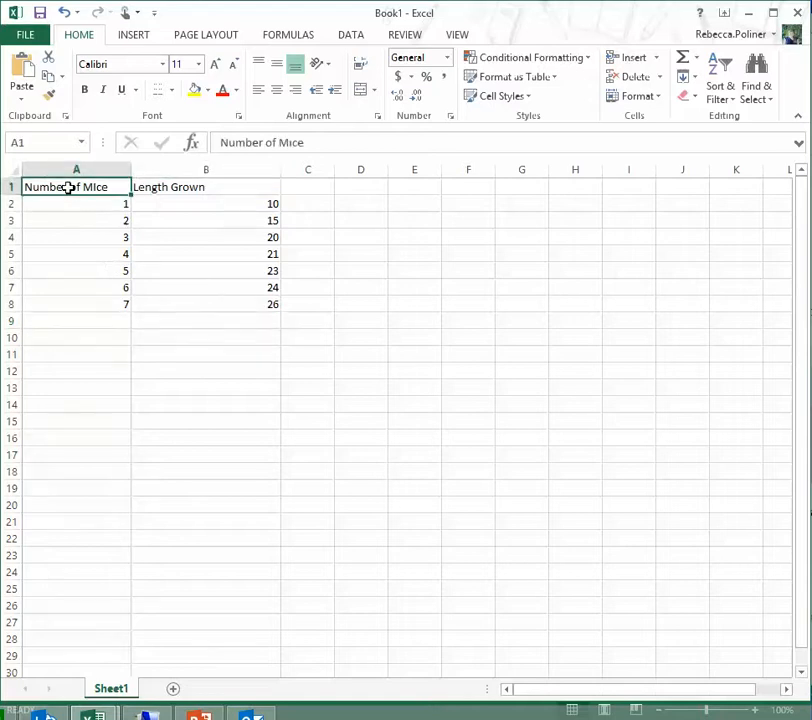
left_click(174, 187)
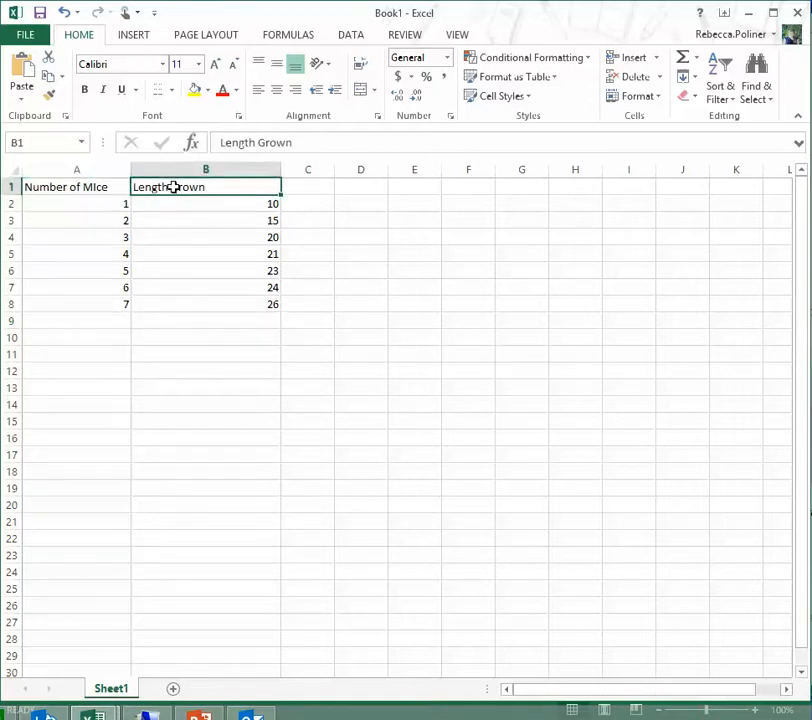
left_click(110, 183)
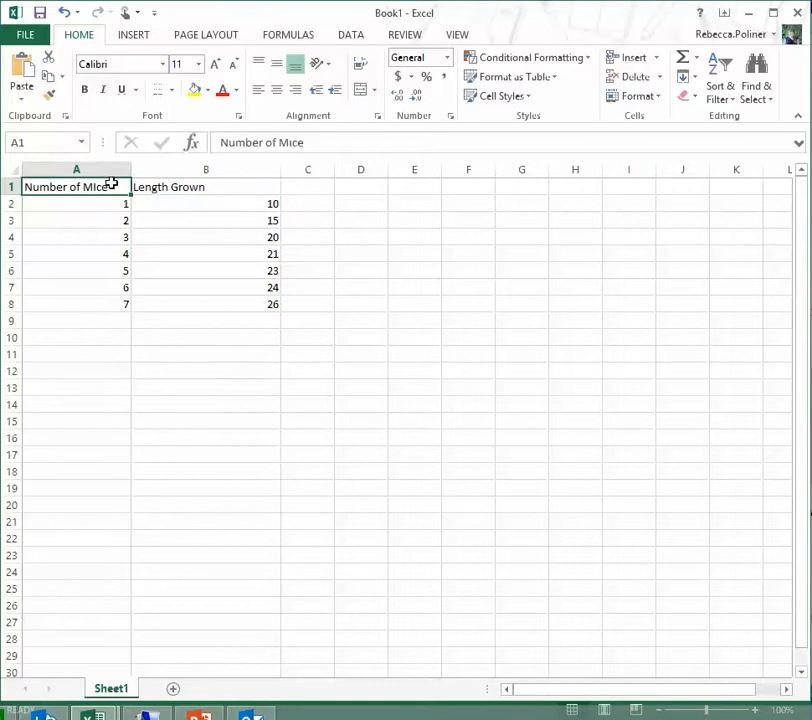
left_click_drag(112, 186, 205, 296)
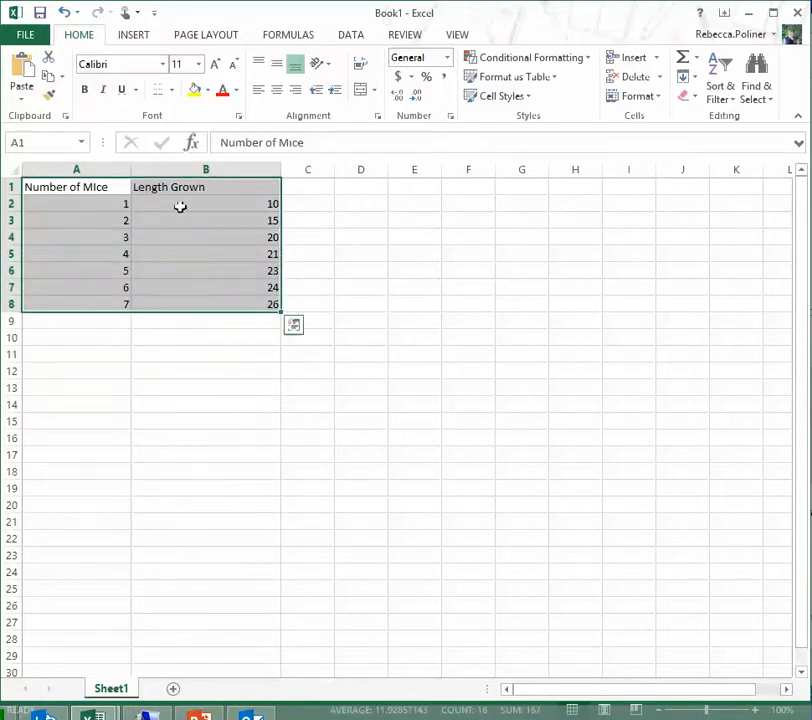
left_click(136, 35)
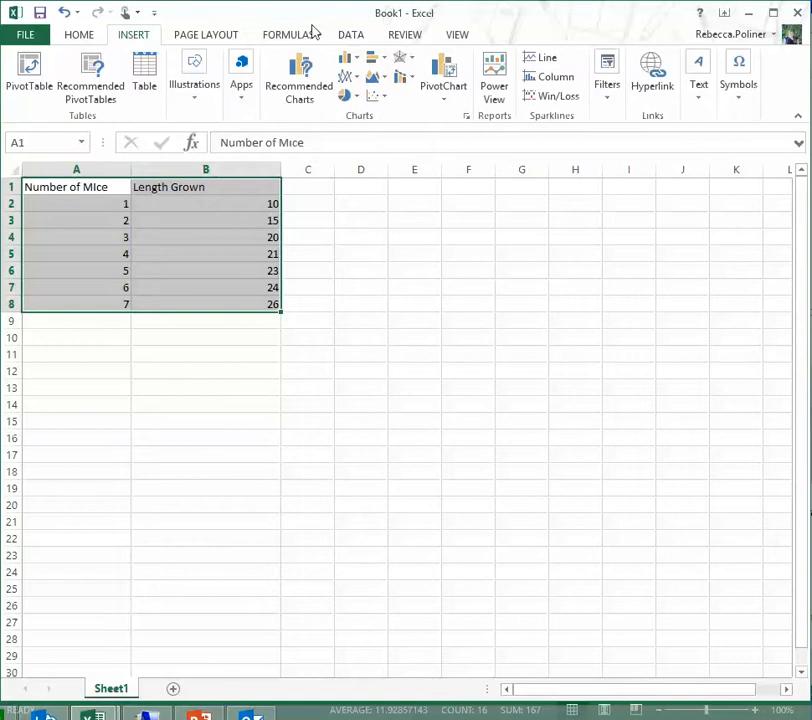
left_click(387, 100)
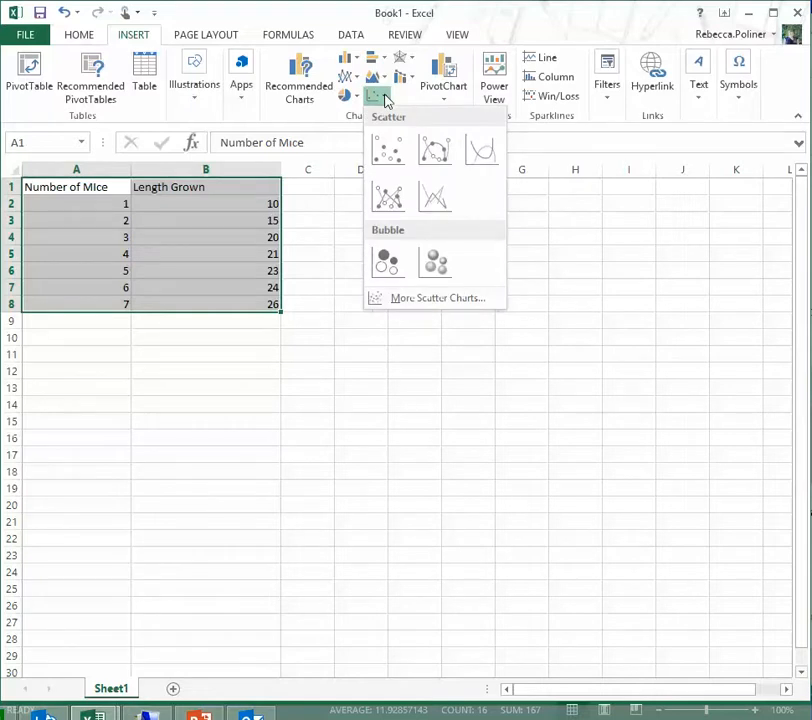
left_click(394, 156)
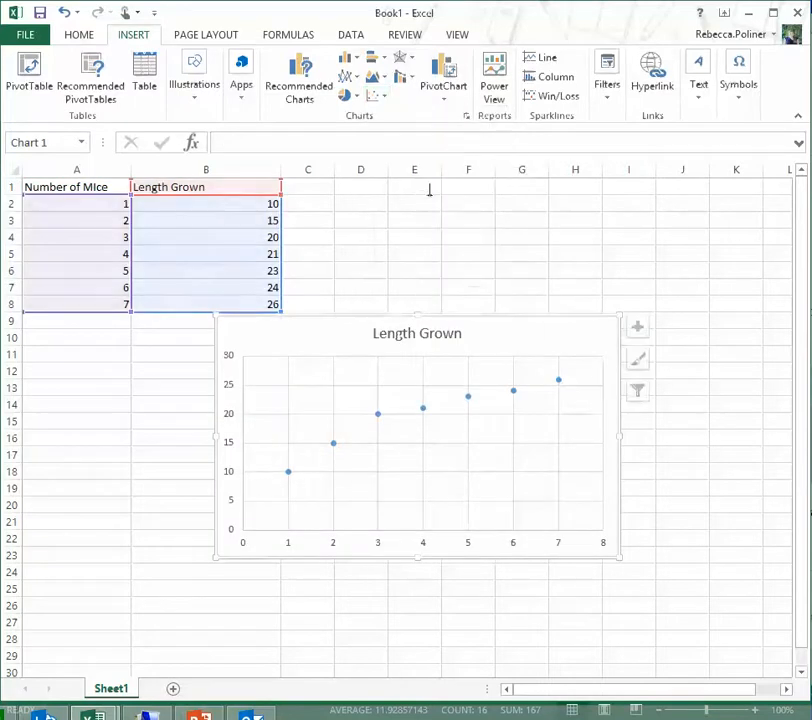
mouse_move(485, 313)
left_mouse_down()
mouse_move(464, 324)
mouse_move(513, 301)
mouse_move(491, 316)
left_mouse_up()
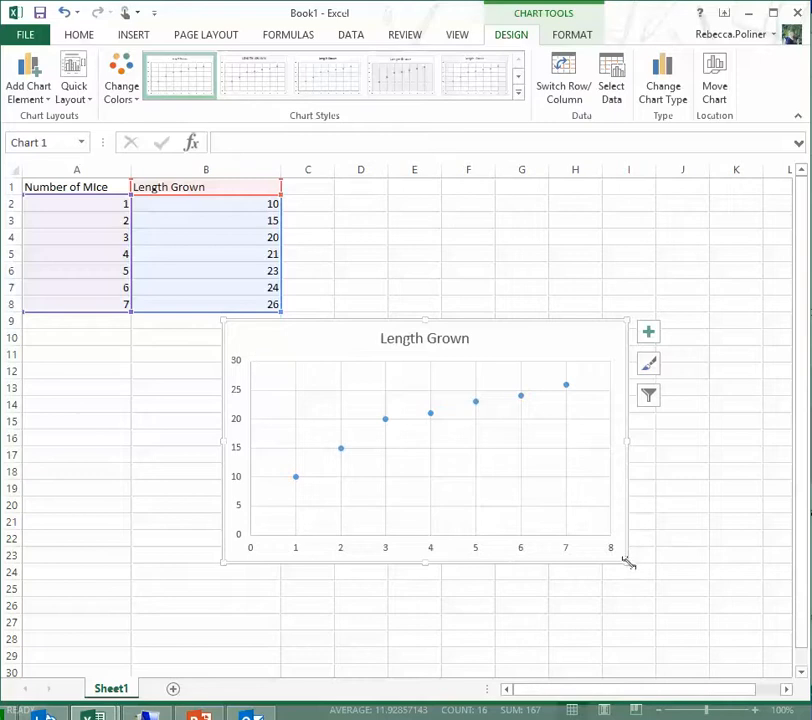
left_click_drag(628, 563, 667, 604)
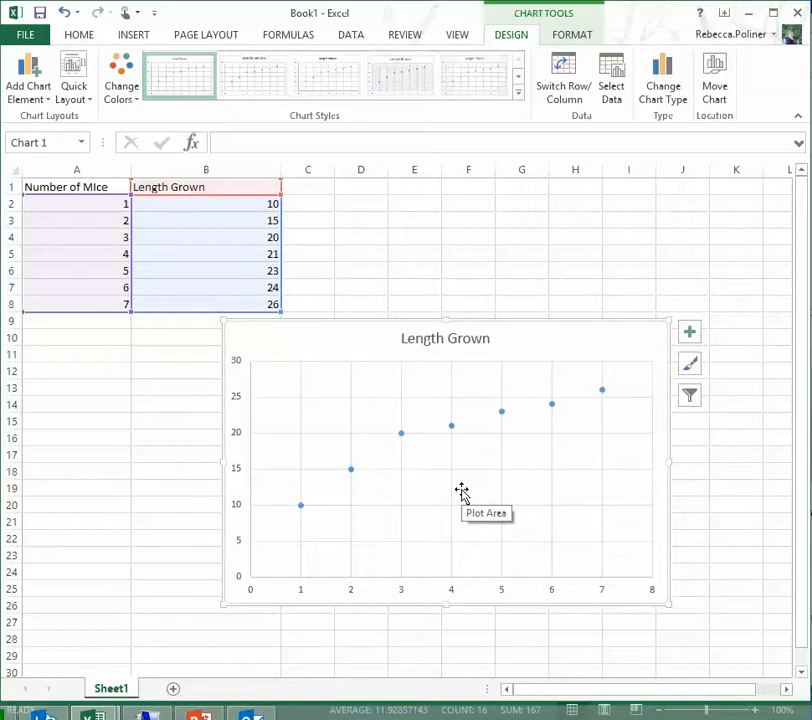
Step: Add a primary horizontal axis title to the chart reading "Number of Mice Fed"
left_click(34, 102)
mouse_move(40, 117)
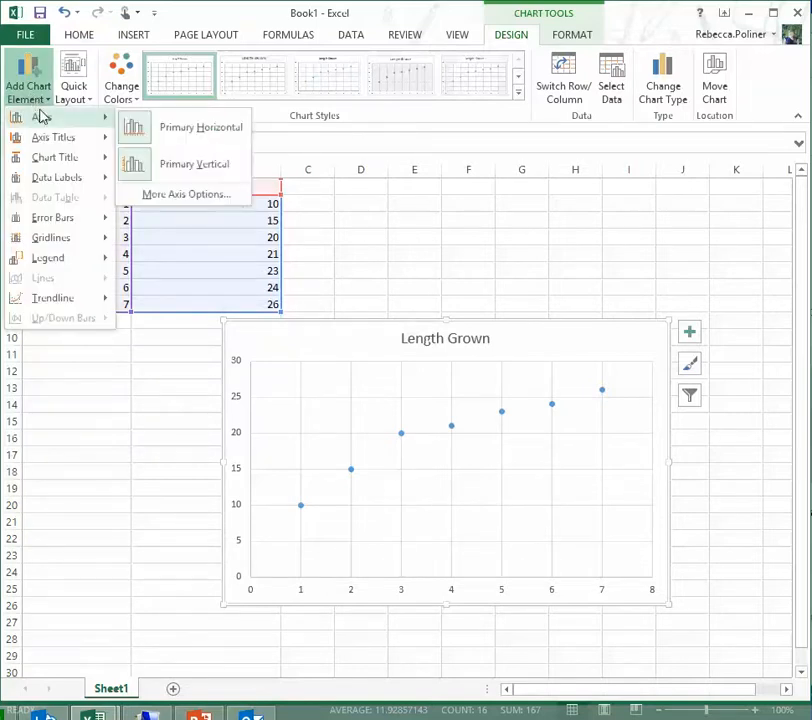
mouse_move(44, 141)
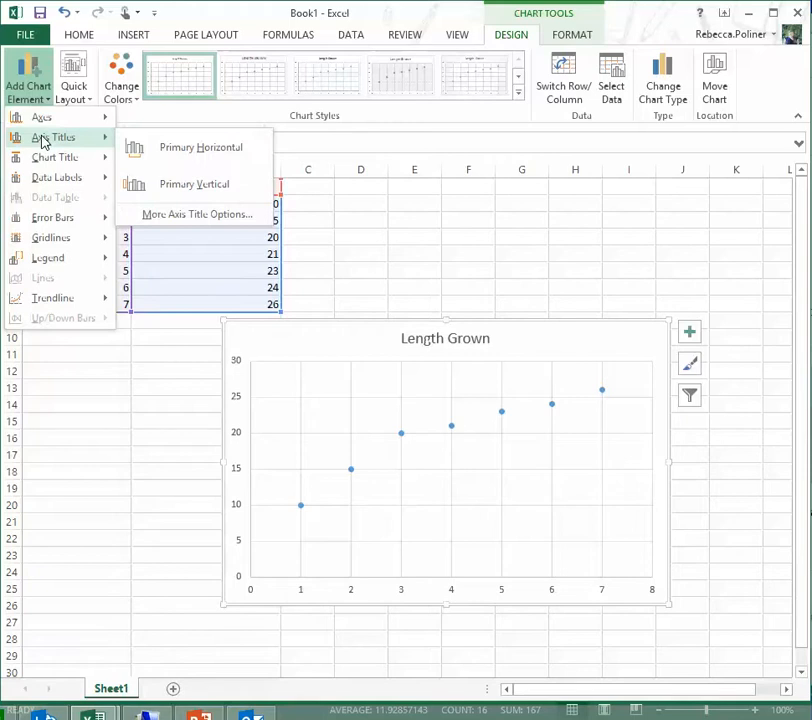
mouse_move(52, 165)
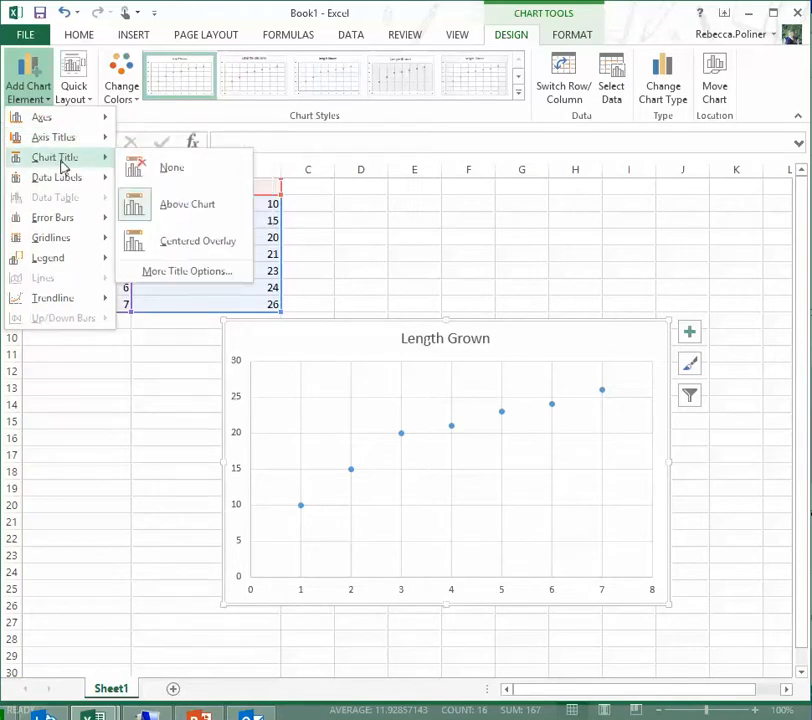
mouse_move(113, 144)
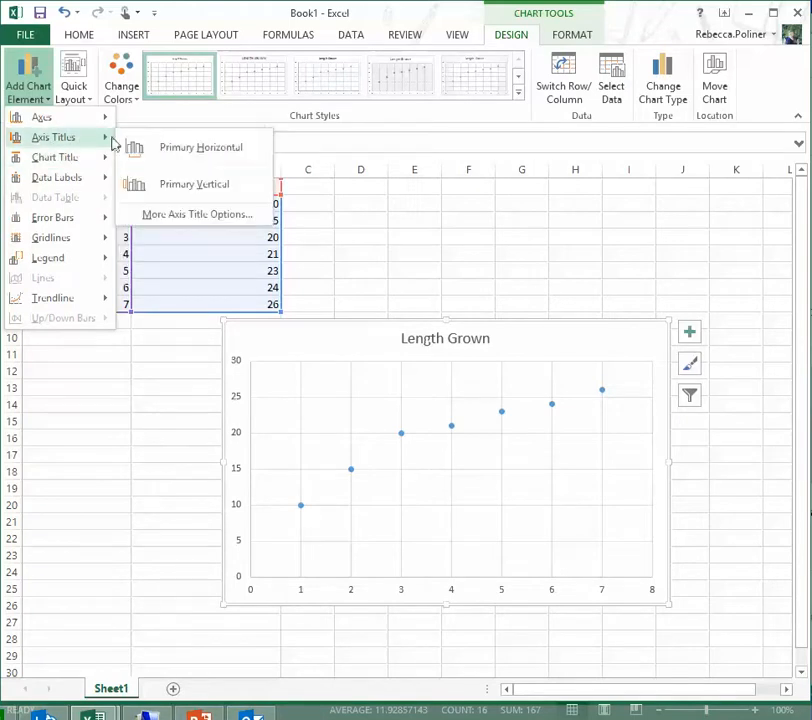
left_click(196, 150)
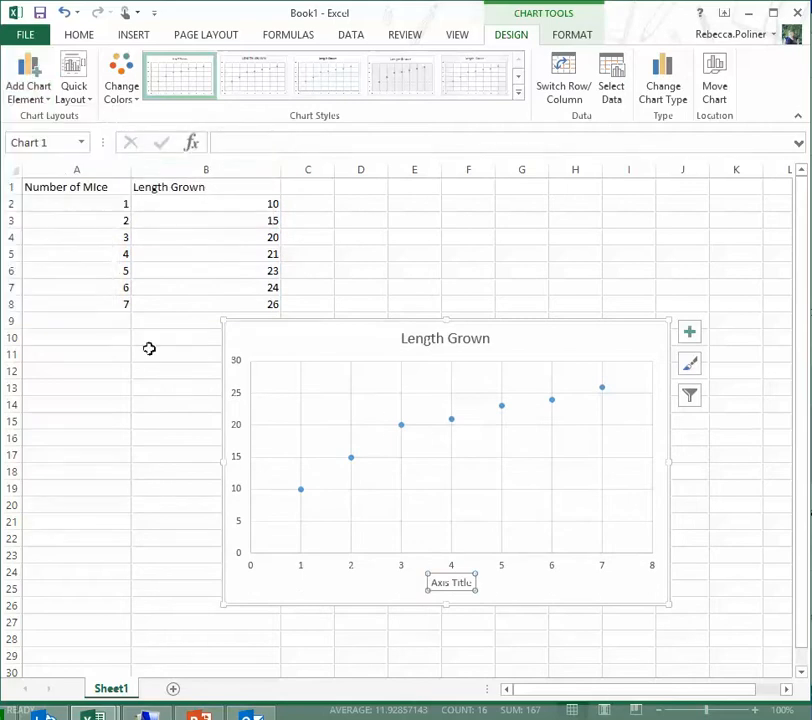
left_click_drag(430, 582, 482, 588)
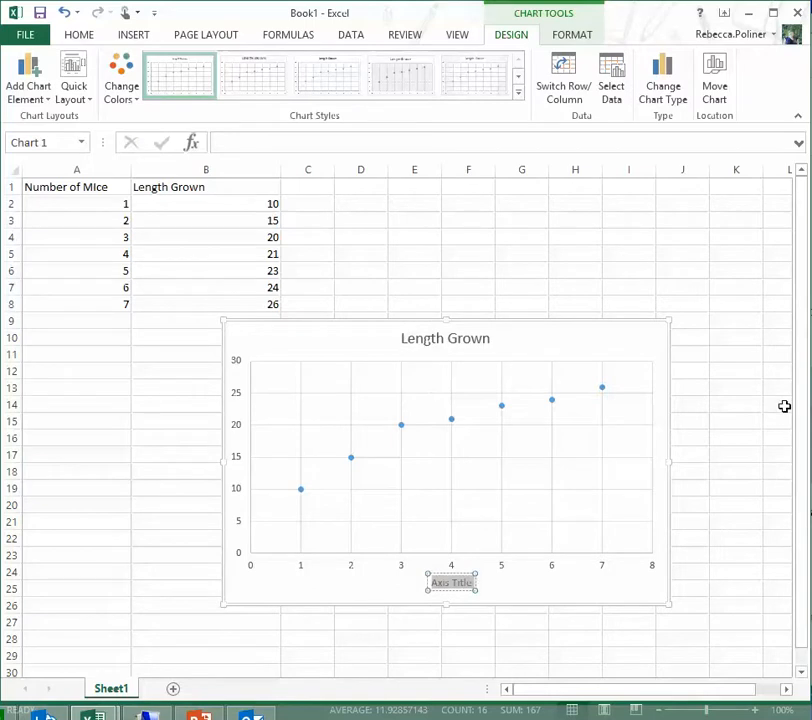
type("Numb")
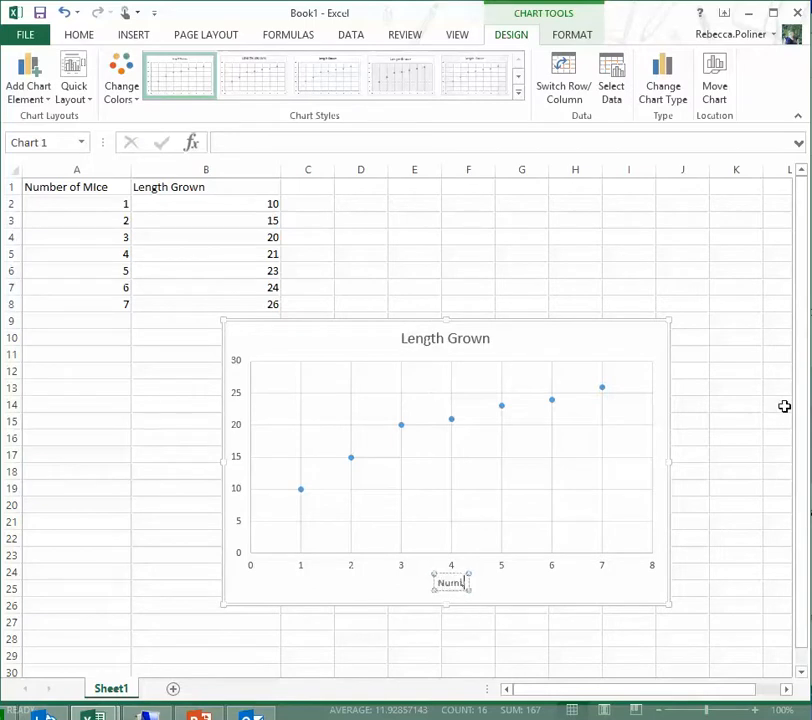
type("er of Mice Fed")
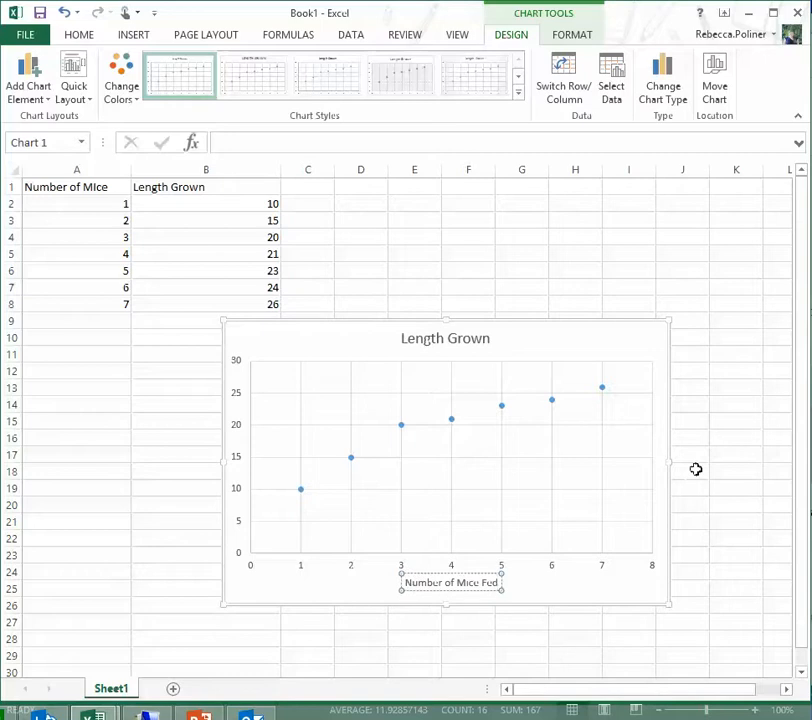
Step: Add a primary vertical axis title to the chart reading "Length Grown (cm)"
left_click(577, 582)
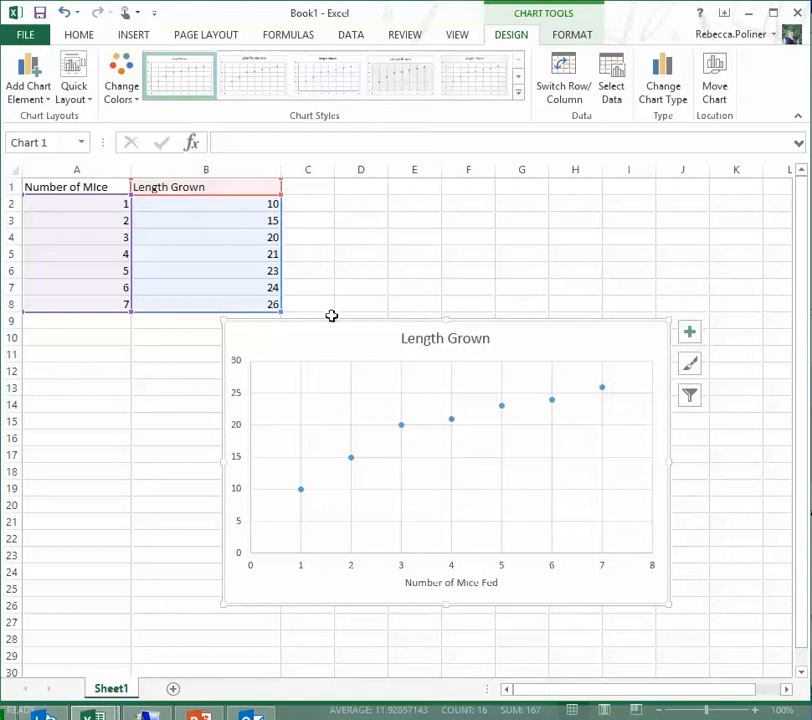
left_click(30, 85)
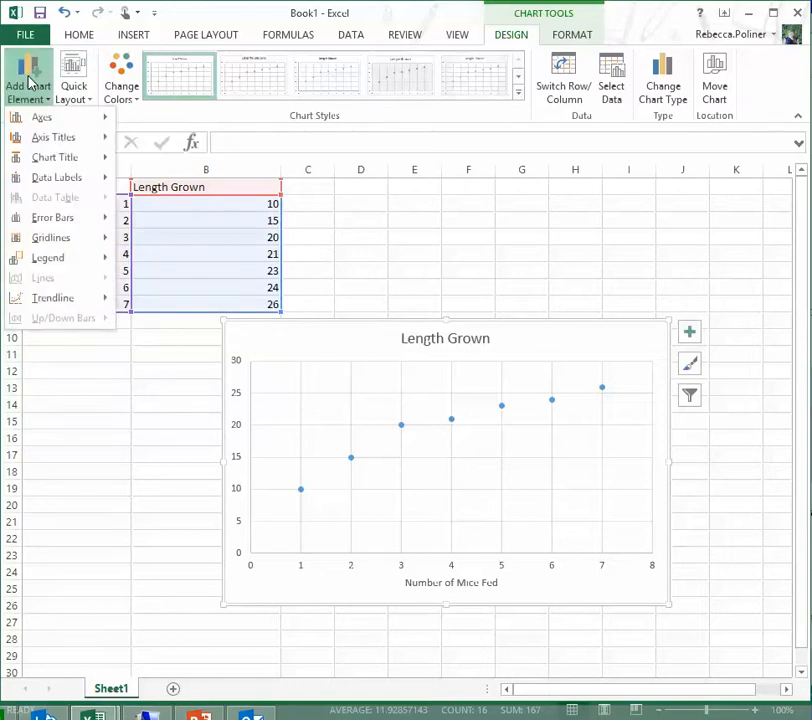
mouse_move(53, 145)
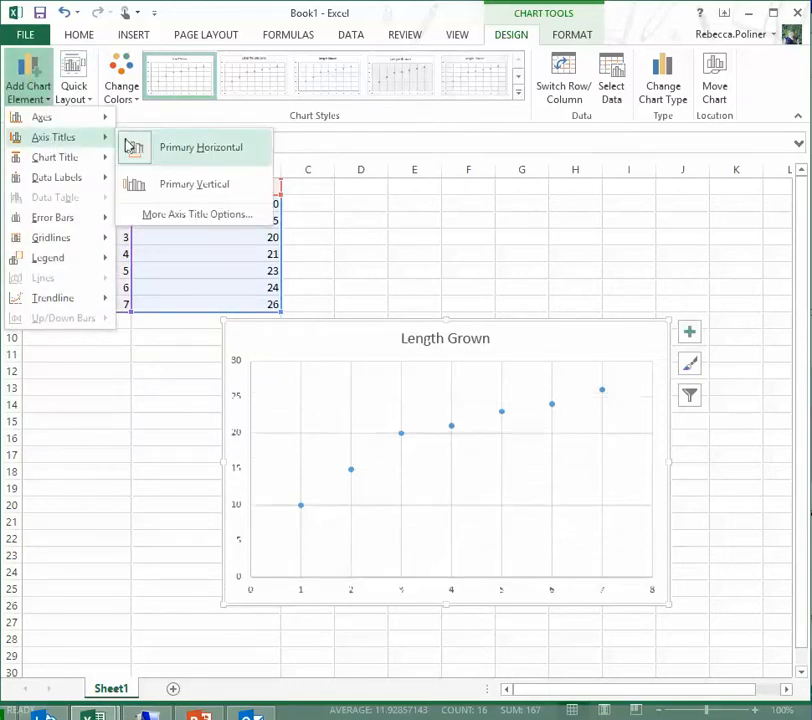
left_click(171, 190)
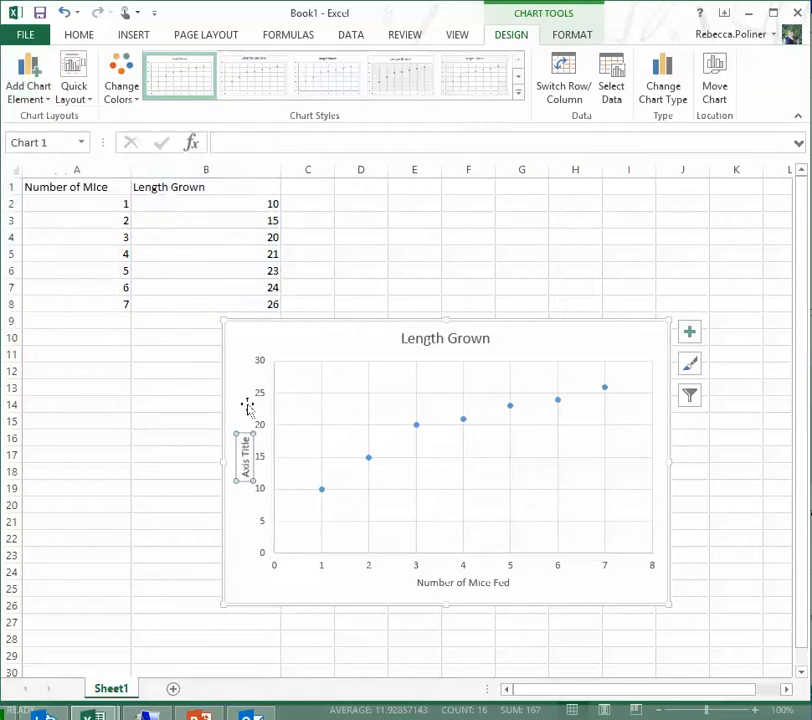
triple_click(244, 455)
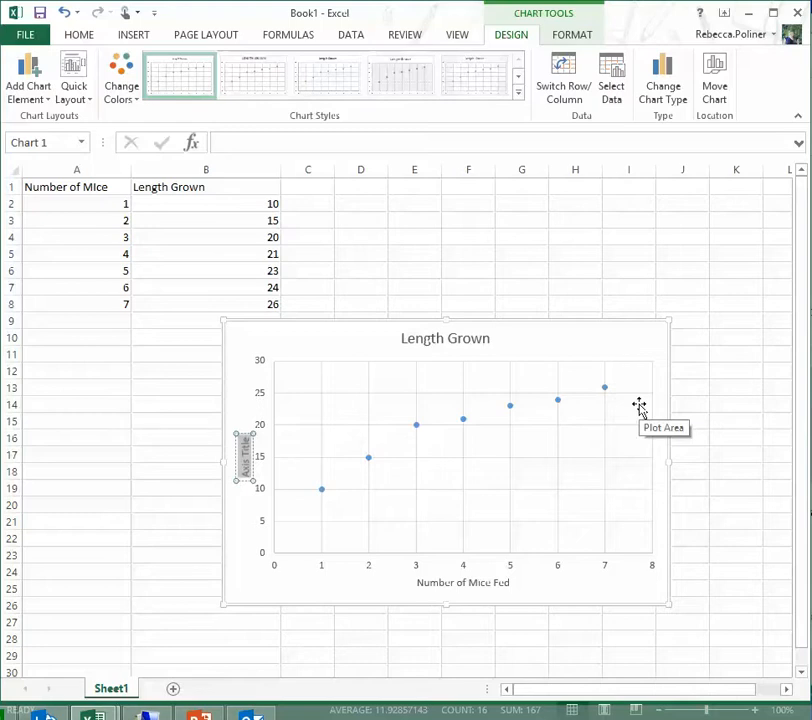
type("Length Grown")
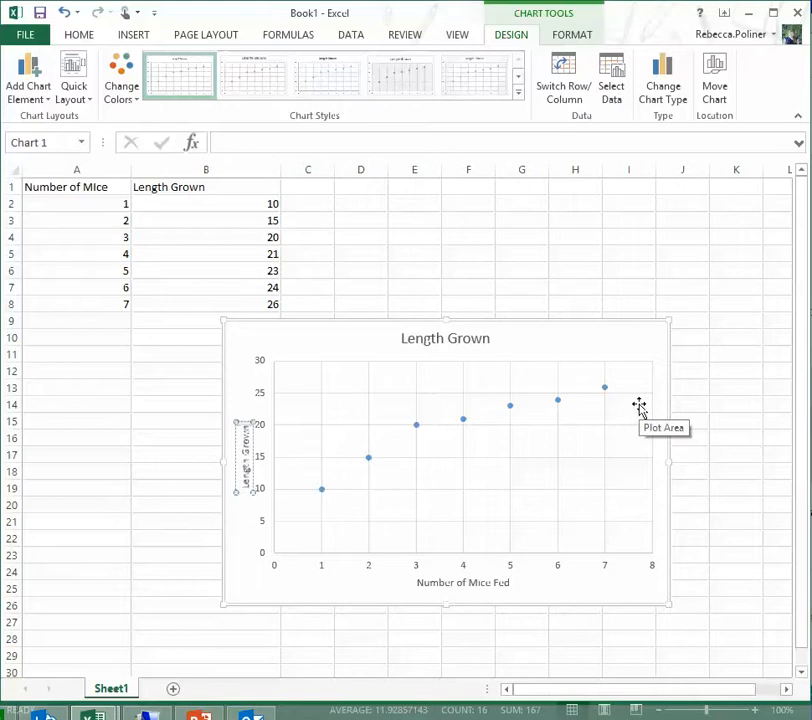
type(" (cm")
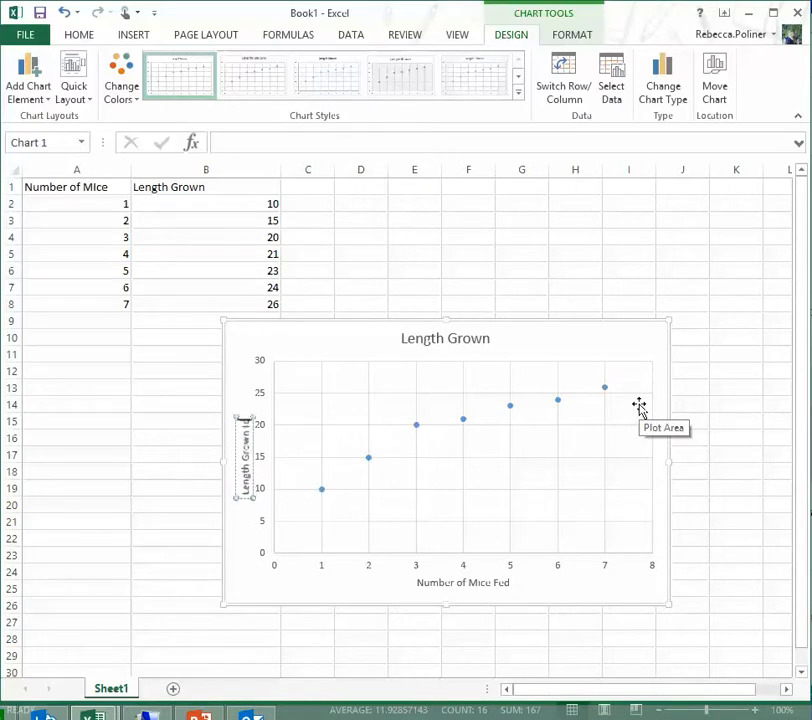
type(")")
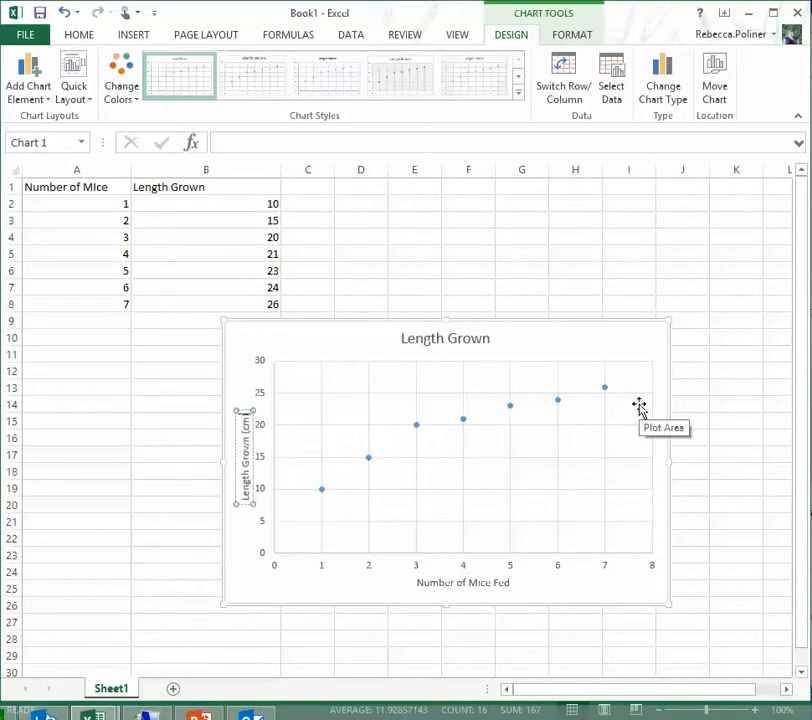
left_click(583, 598)
Step: Replace the chart title with "How the Number of Mice Fed Affects the Growth of Snakes"
left_click(436, 336)
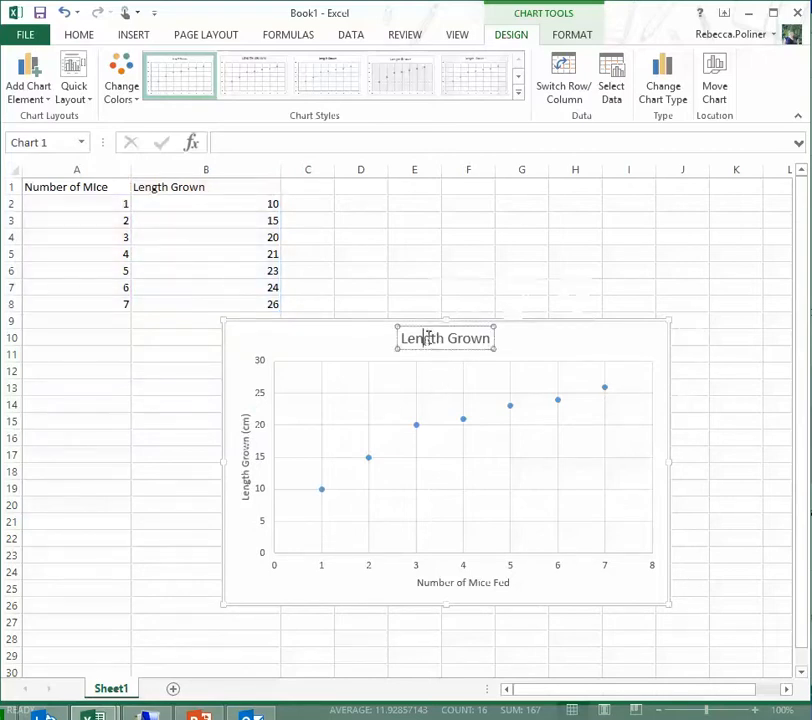
triple_click(449, 343)
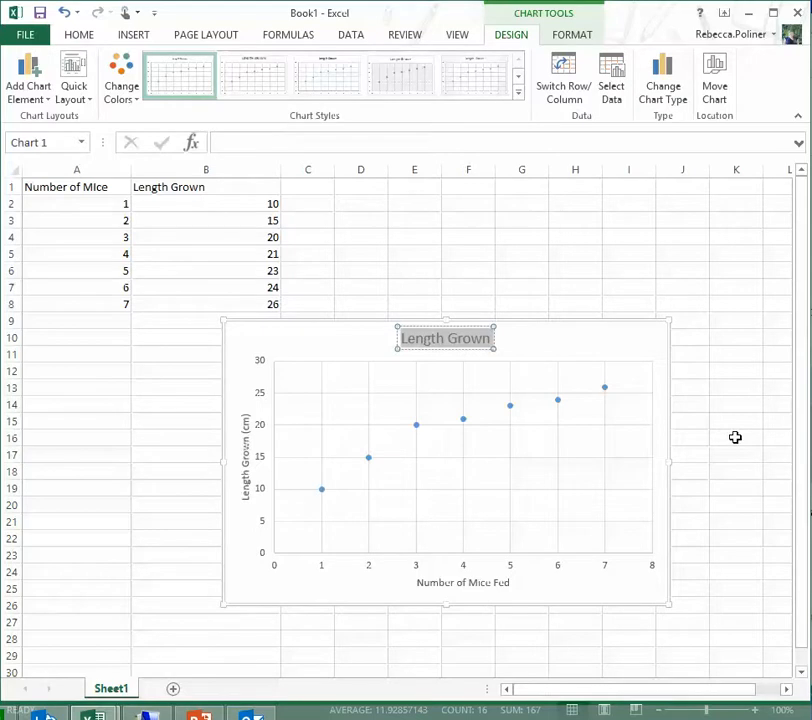
type("How the Nu")
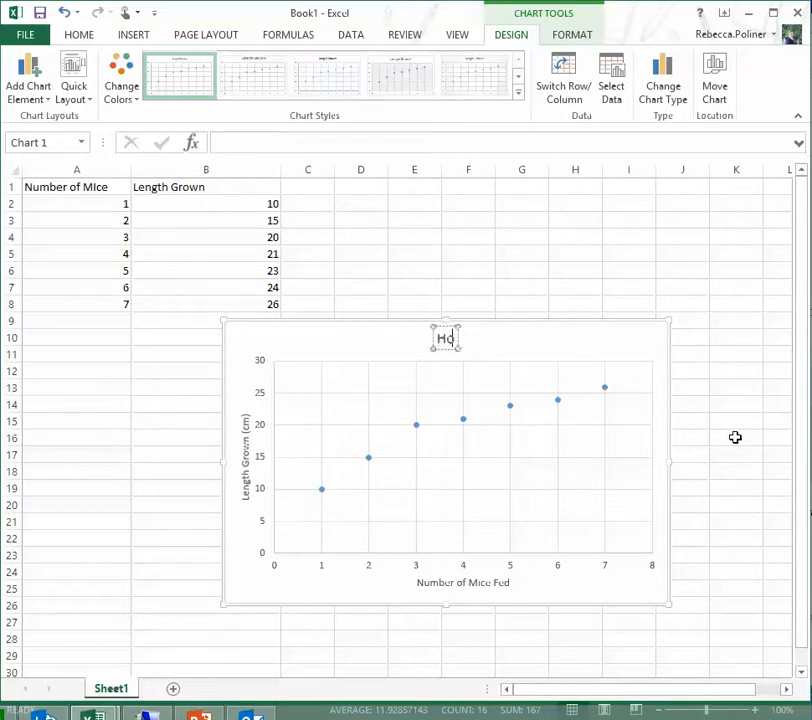
key("BackSpace")
key("BackSpace")
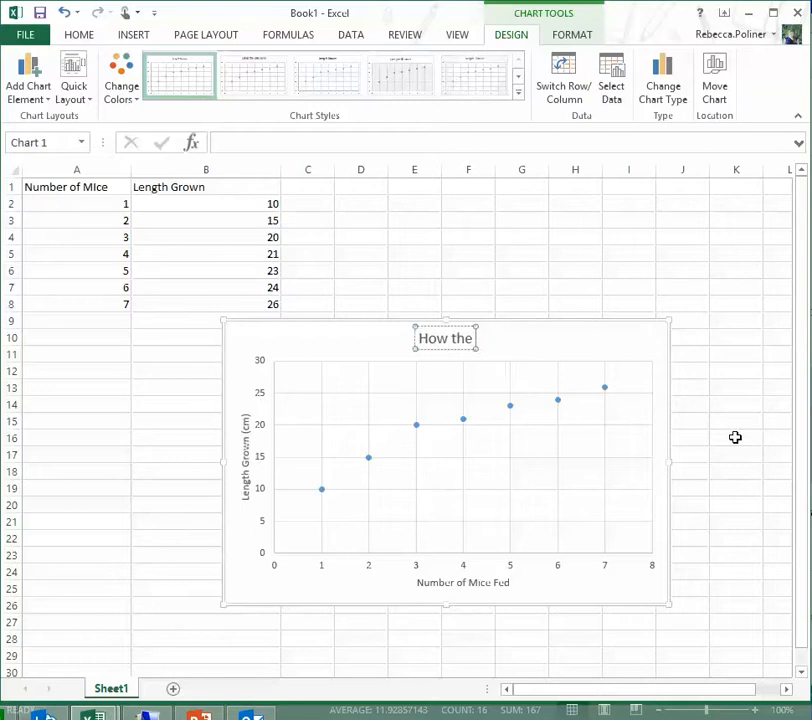
type("Number of")
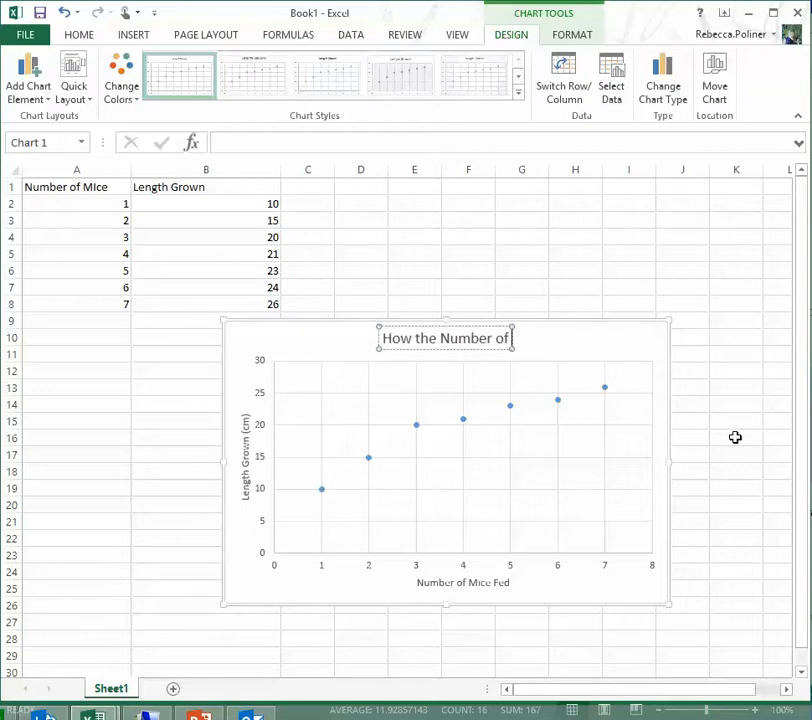
type(" Mice Fed Affects")
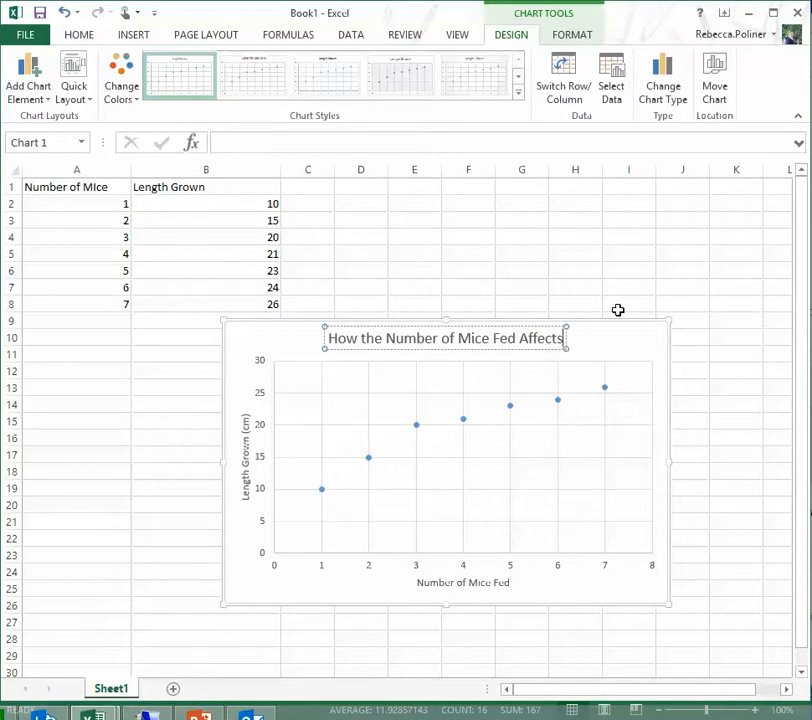
type(" the")
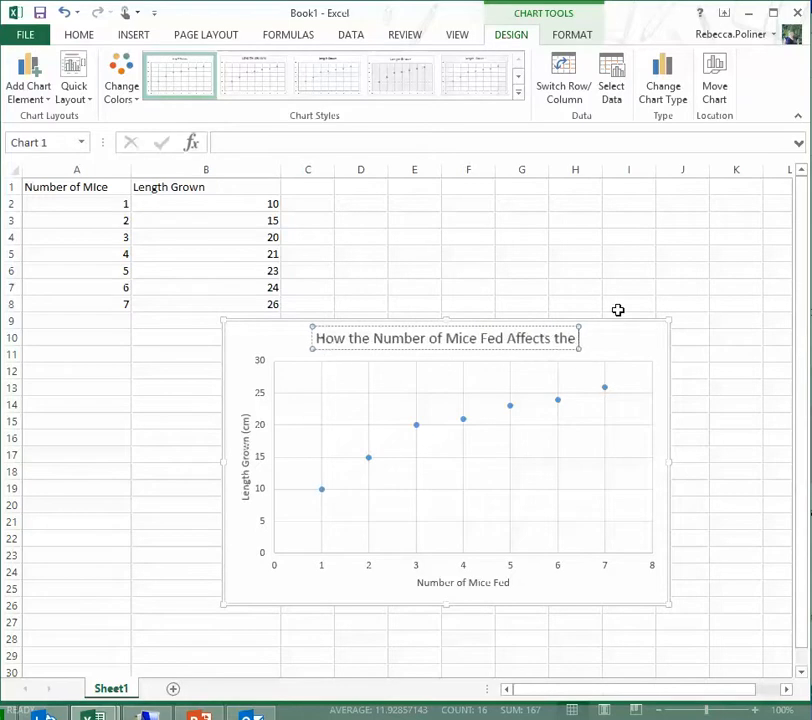
type(" Growth of Snakes")
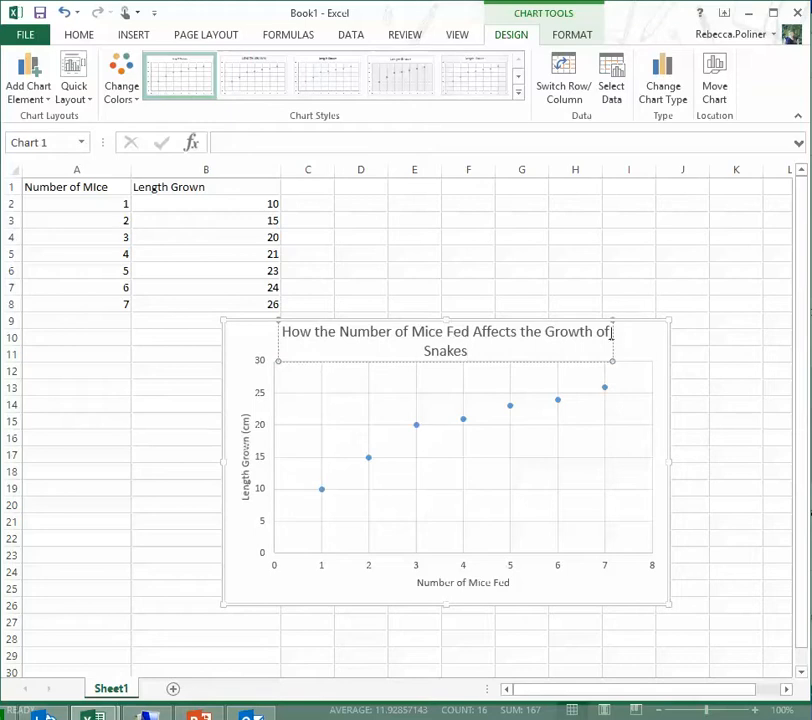
left_click(635, 340)
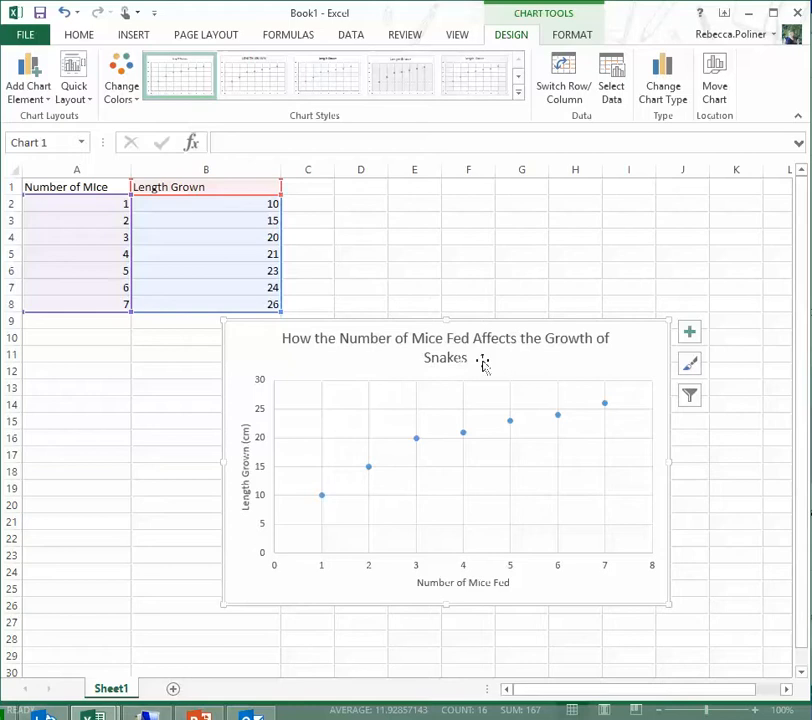
Step: Add a linear trendline to the chart's Length Grown data points
mouse_move(417, 444)
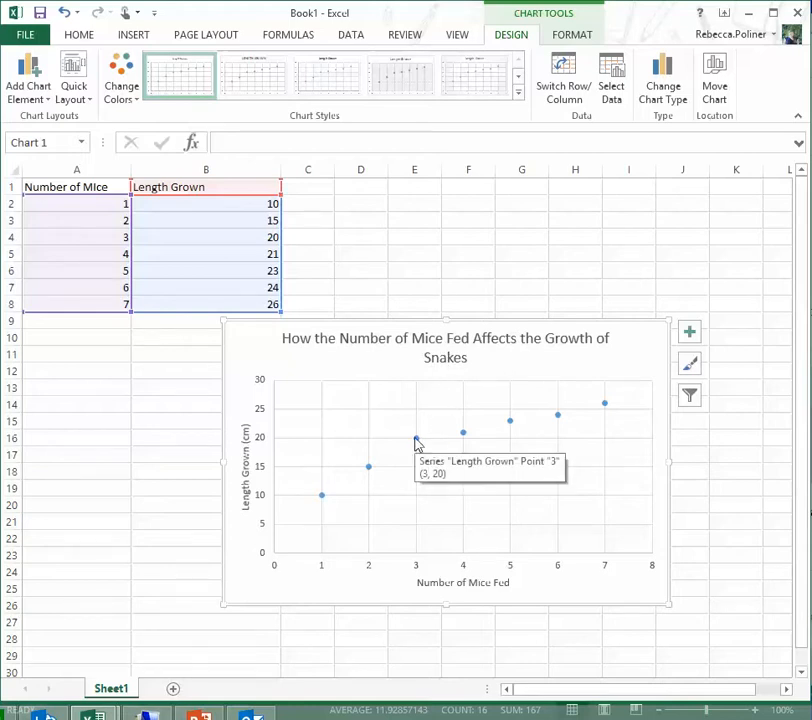
left_click(415, 440)
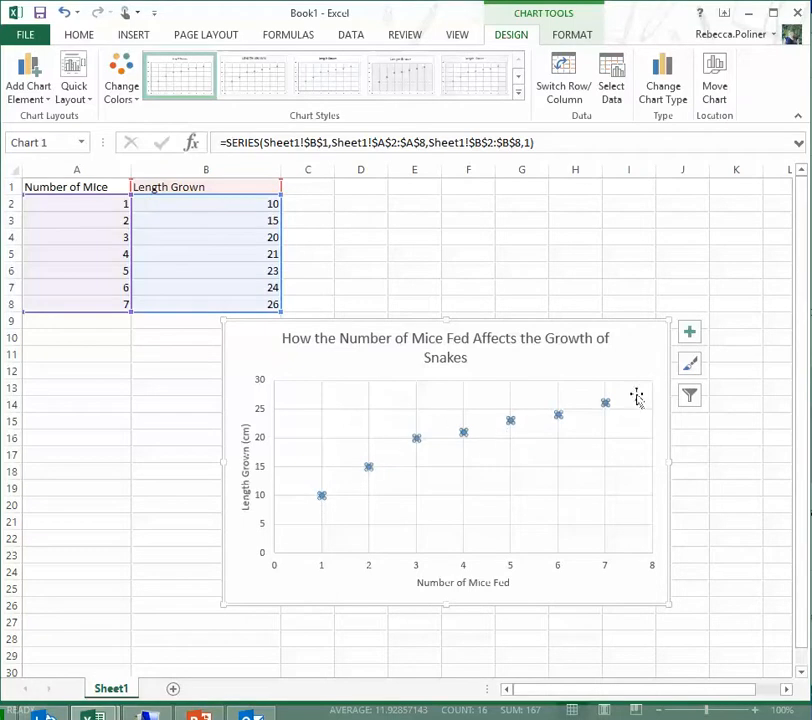
mouse_move(418, 440)
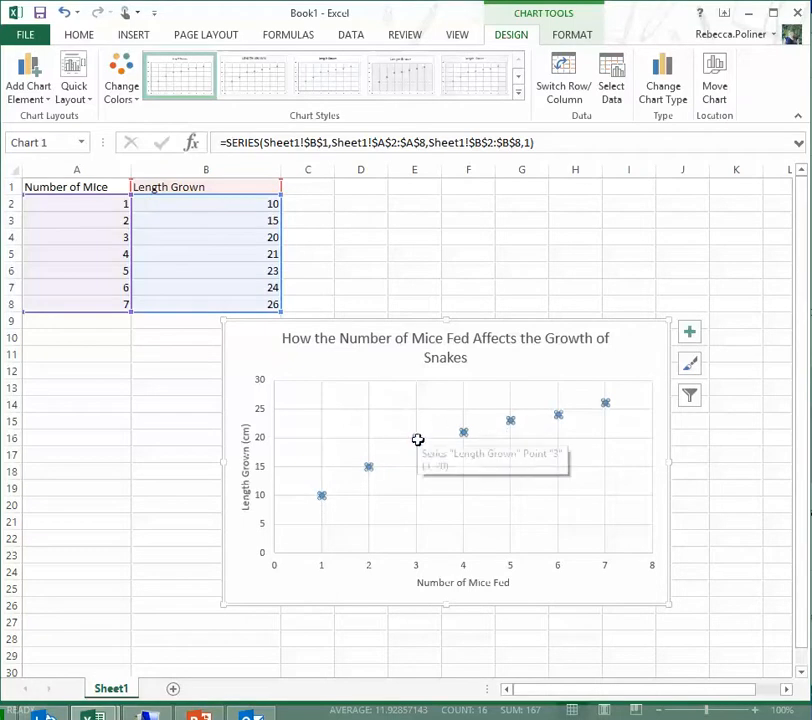
right_click(418, 440)
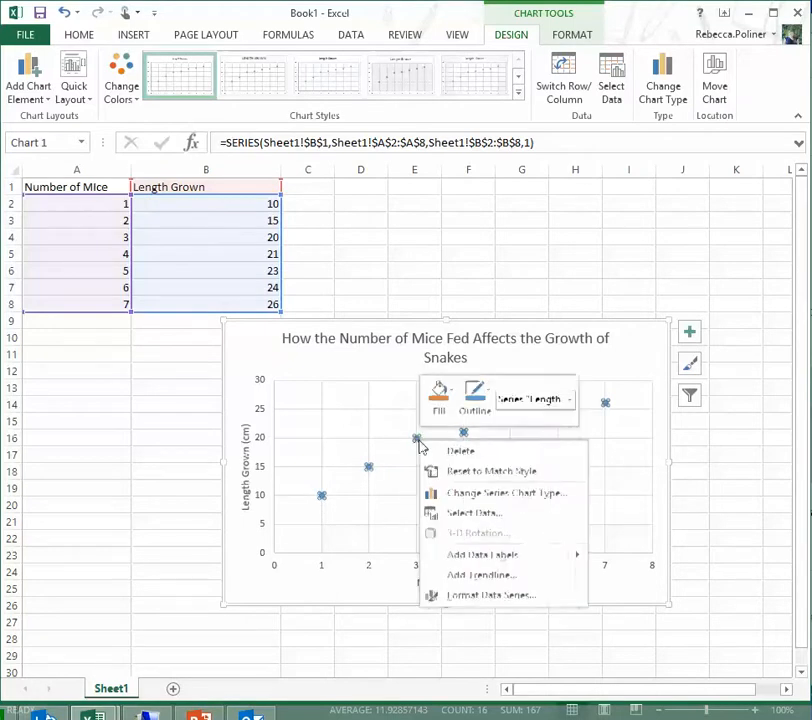
left_click(456, 575)
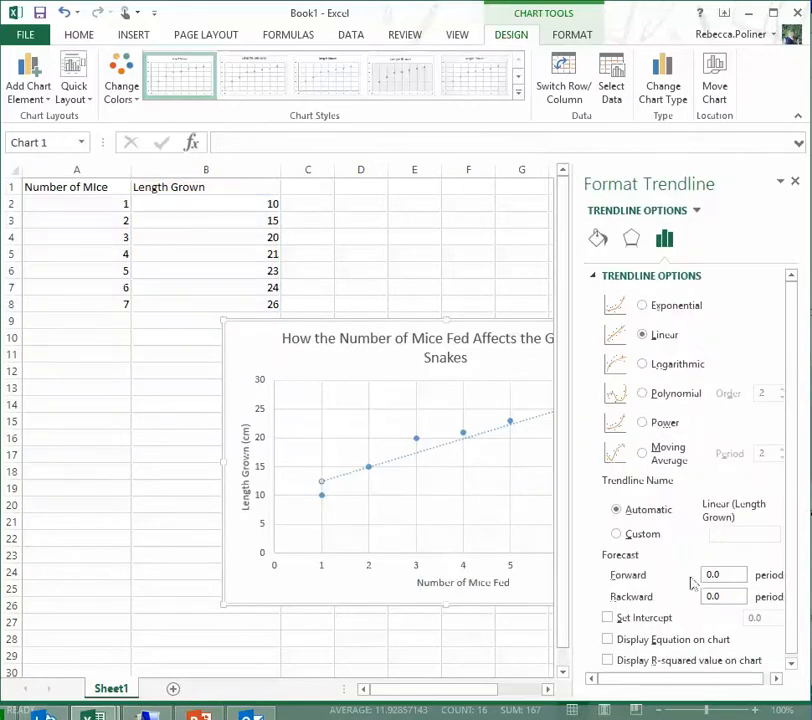
Step: Try the exponential, logarithmic, polynomial, power and moving average types for the Length Grown trendline
left_click(669, 311)
left_click(671, 369)
left_click(674, 396)
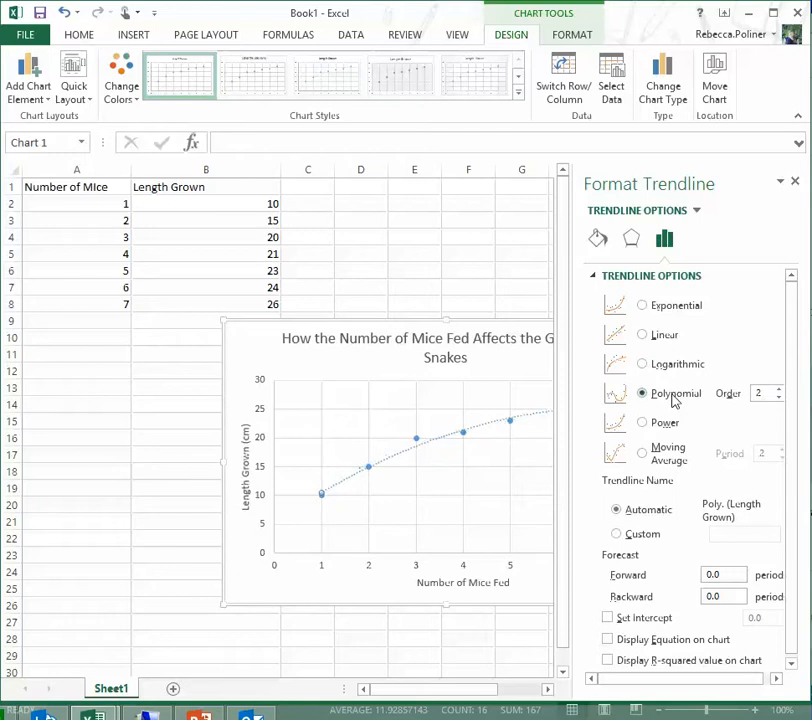
left_click(670, 424)
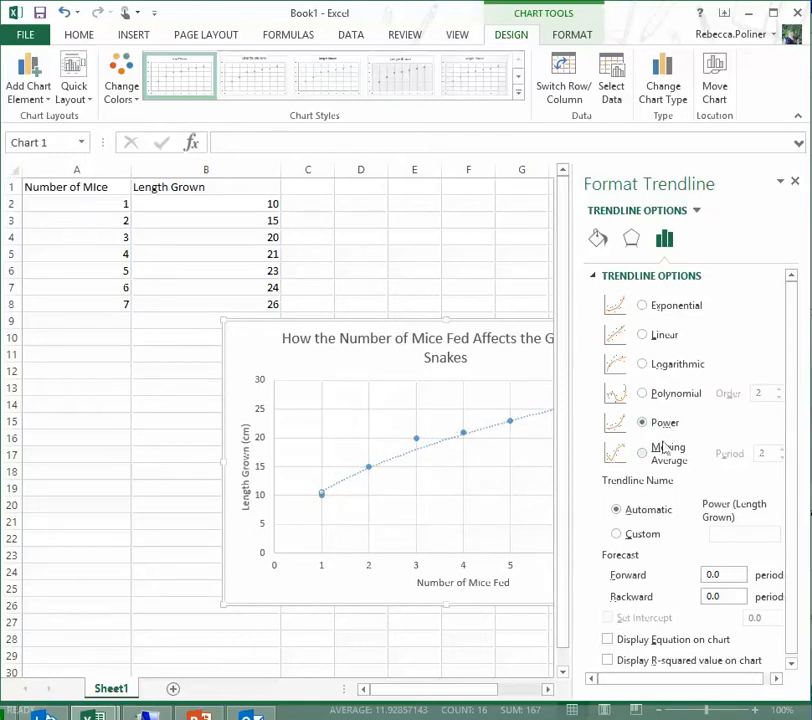
left_click(663, 452)
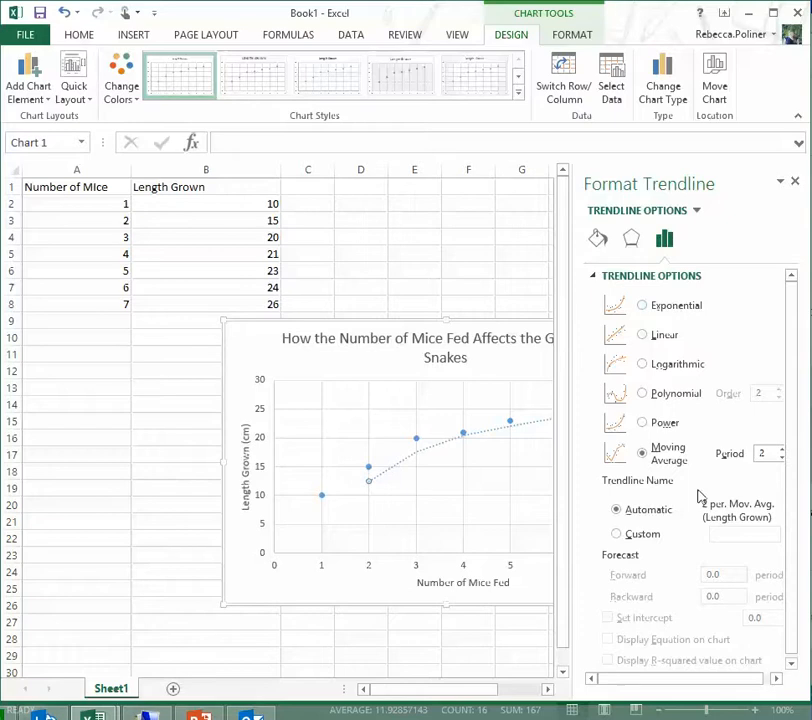
left_click(776, 679)
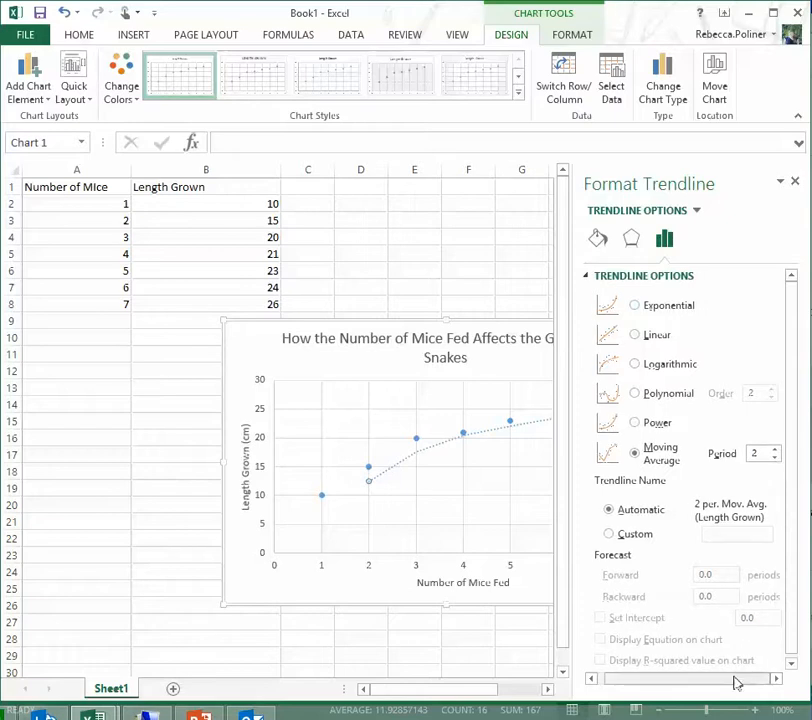
left_click_drag(735, 679, 714, 678)
left_click(633, 285)
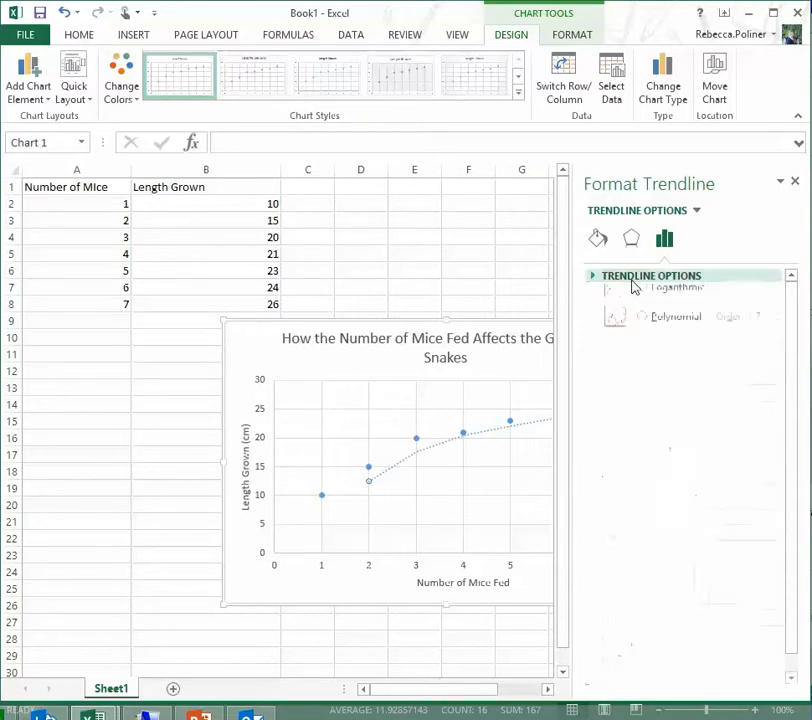
left_click(633, 285)
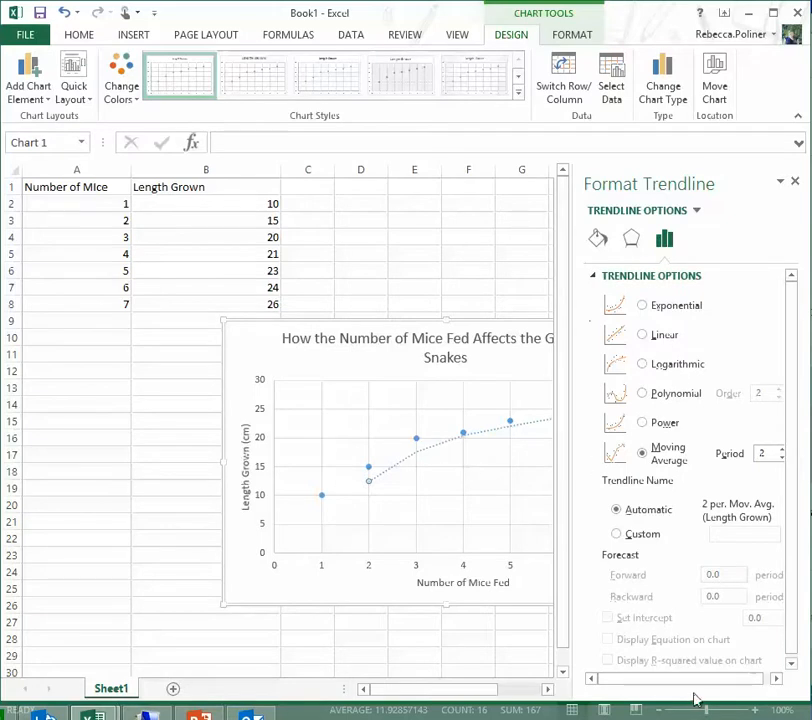
left_click(695, 212)
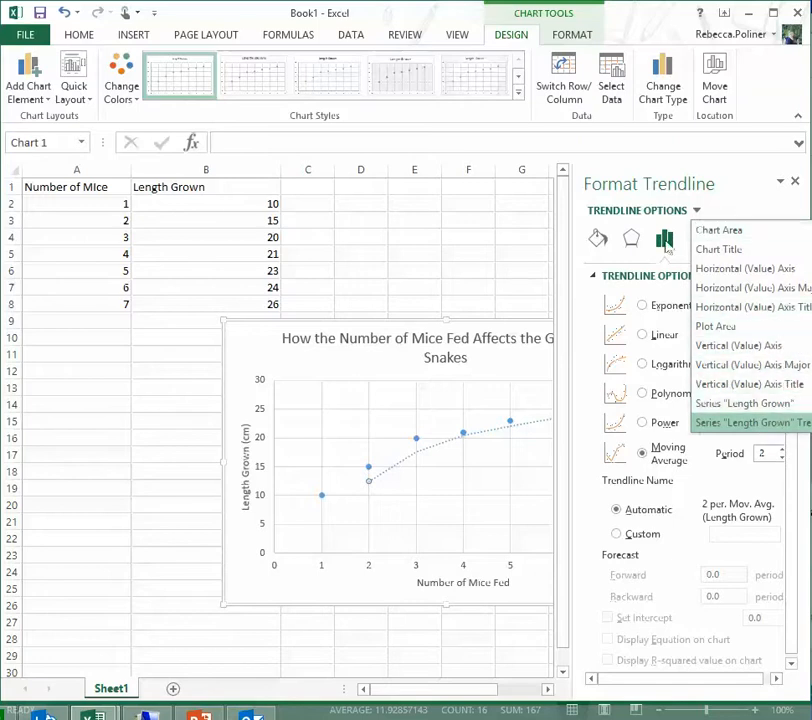
left_click(597, 262)
scroll(655, 507, "down", 1)
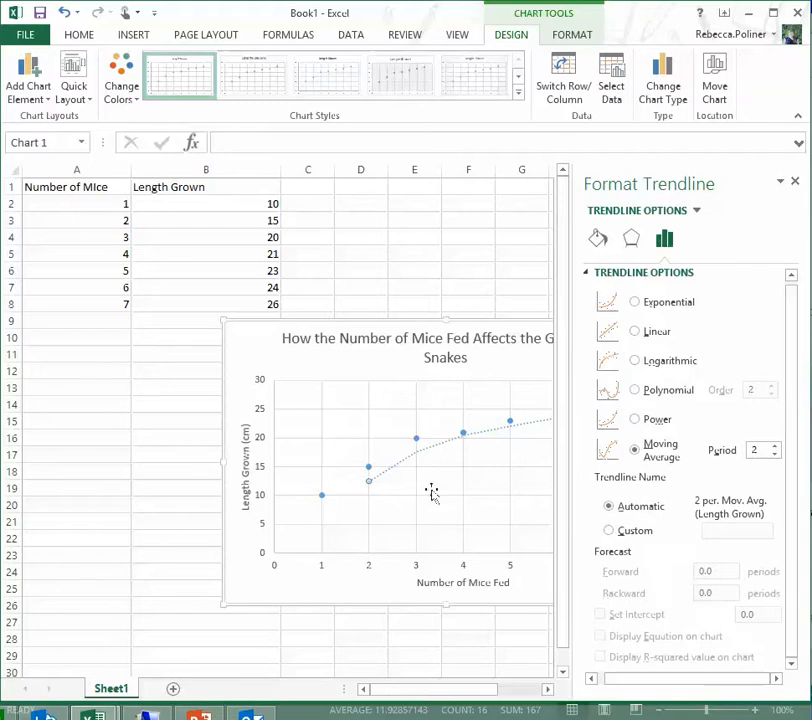
Step: Delete the moving average trendline from the scatter chart
left_click(458, 458)
left_click(456, 444)
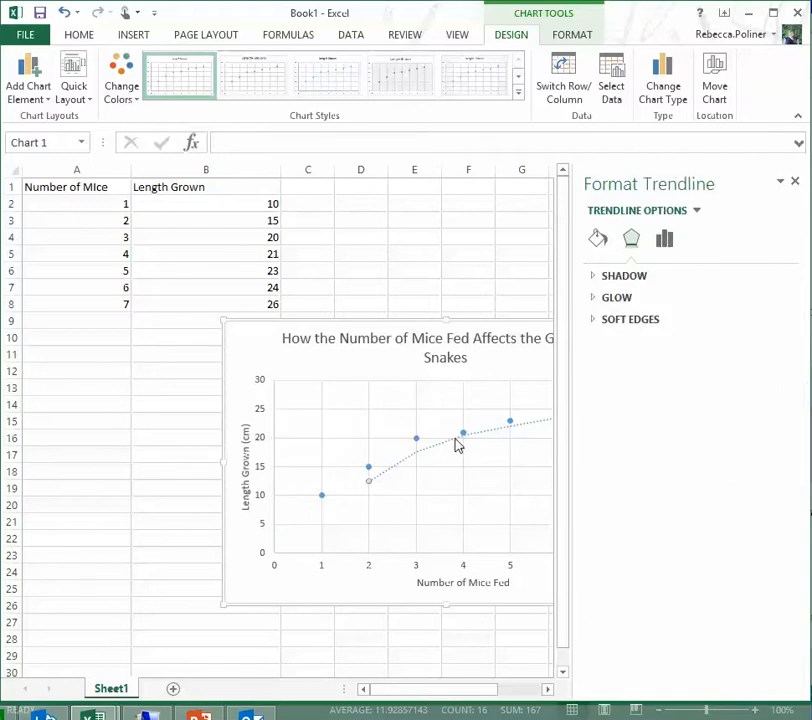
right_click(456, 444)
key("Escape")
key("Escape")
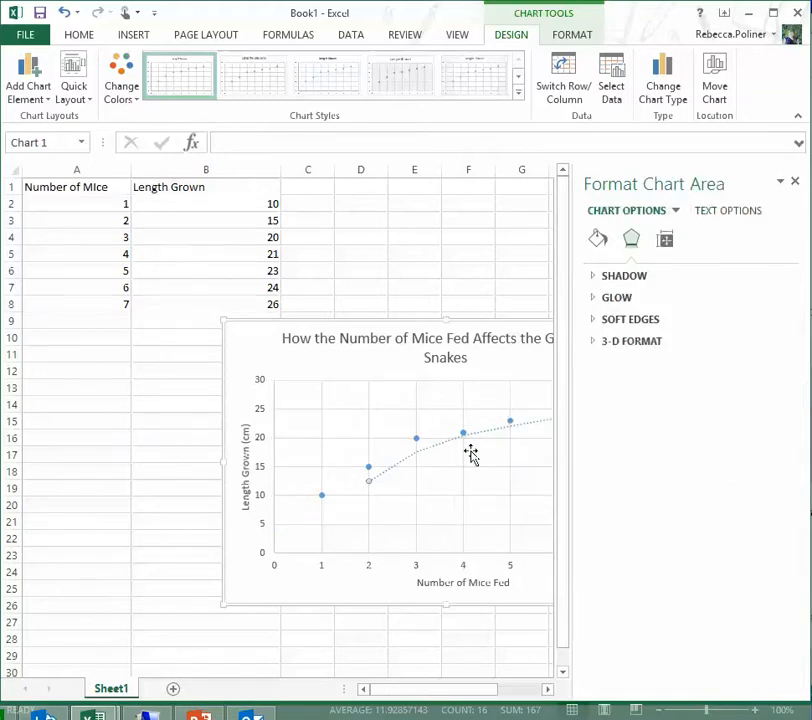
key("Delete")
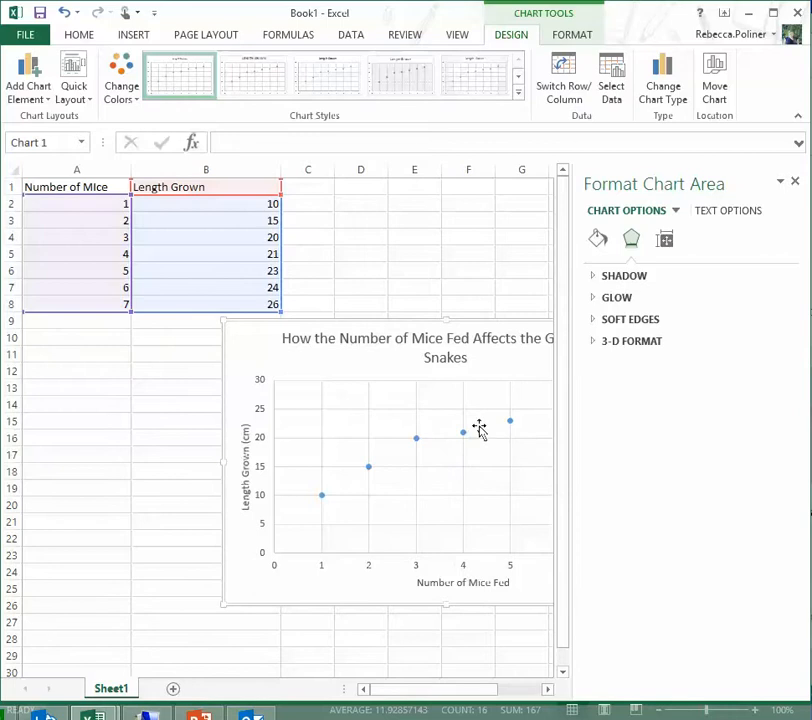
Step: Connect the Length Grown data points by setting the series outline to Automatic
left_click(463, 436)
right_click(464, 436)
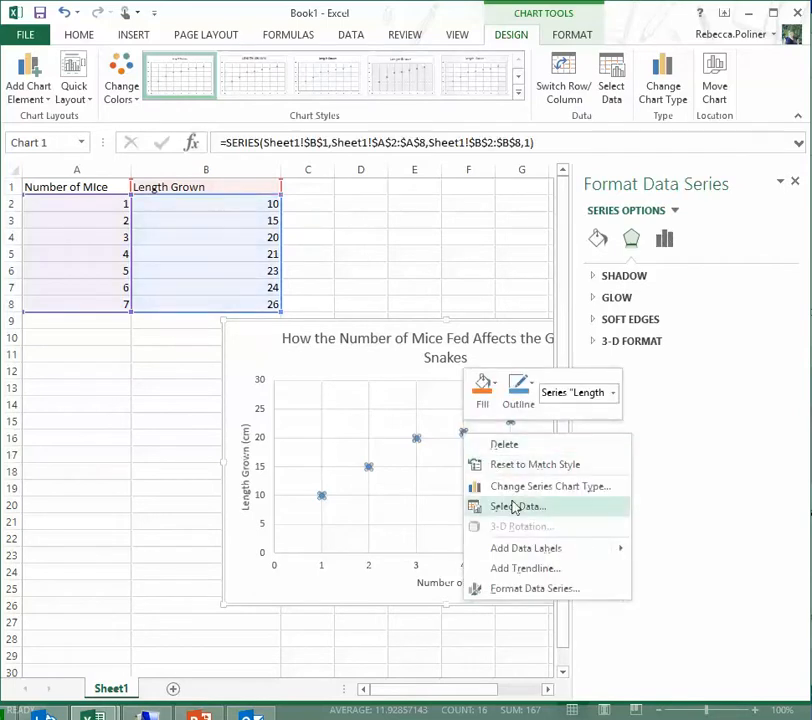
mouse_move(495, 550)
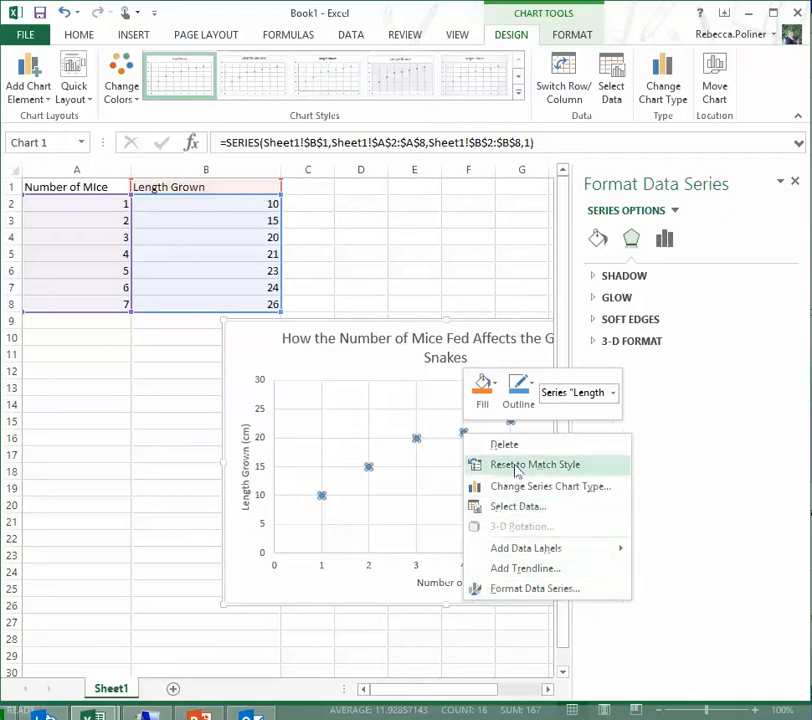
left_click(537, 386)
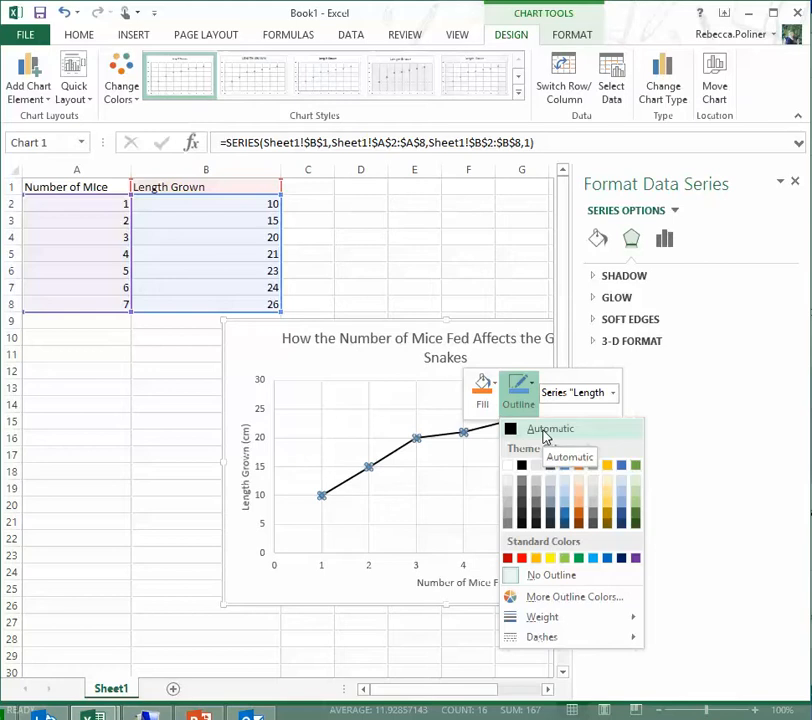
left_click(545, 431)
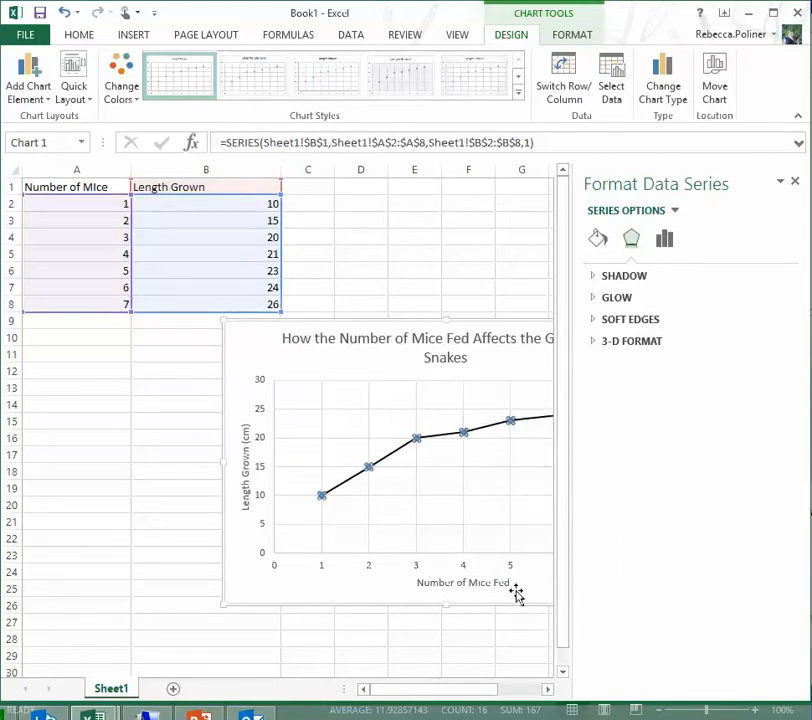
Step: Move the chart directly below the data table and widen it so the title fits on one line
left_click(529, 352)
left_click_drag(515, 322, 341, 338)
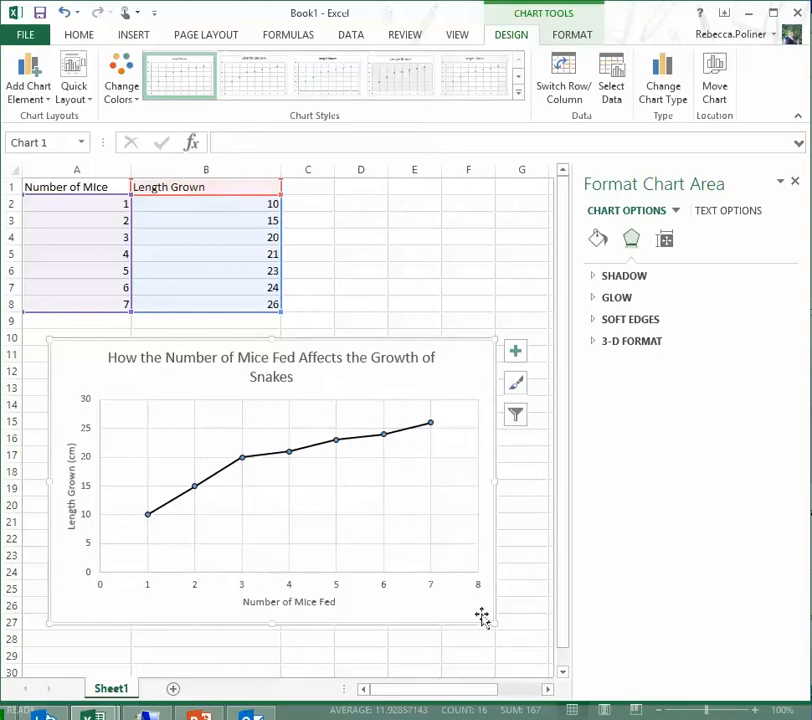
left_click_drag(494, 623, 536, 623)
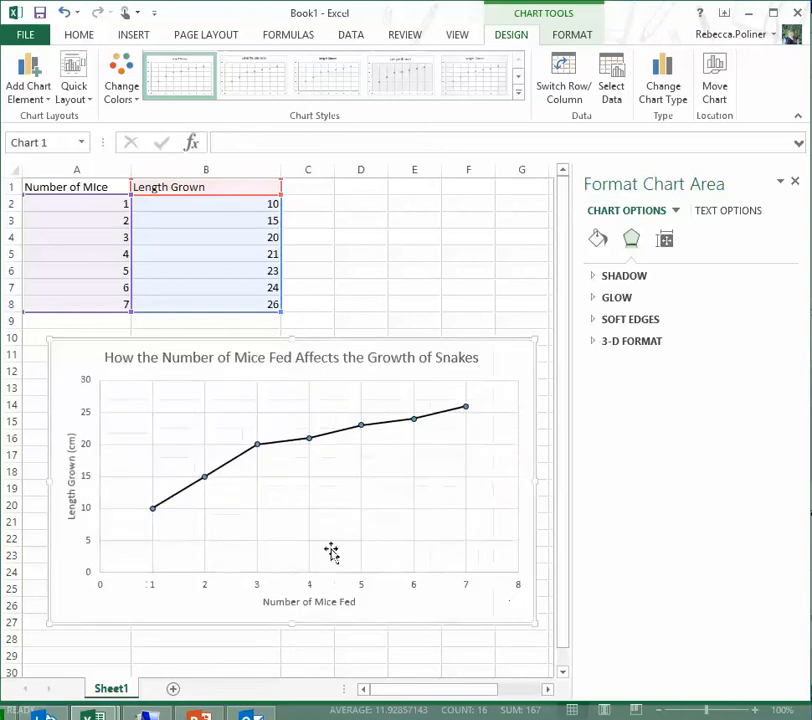
Step: Delete the Length Grown series from the chart and undo the deletion
left_click(271, 443)
right_click(271, 443)
left_click(310, 455)
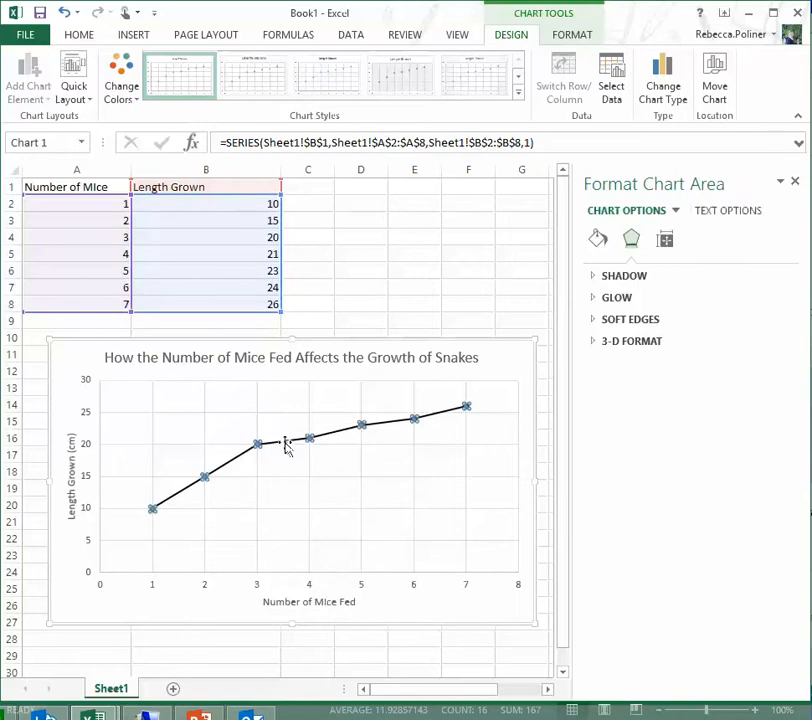
key("ctrl+z")
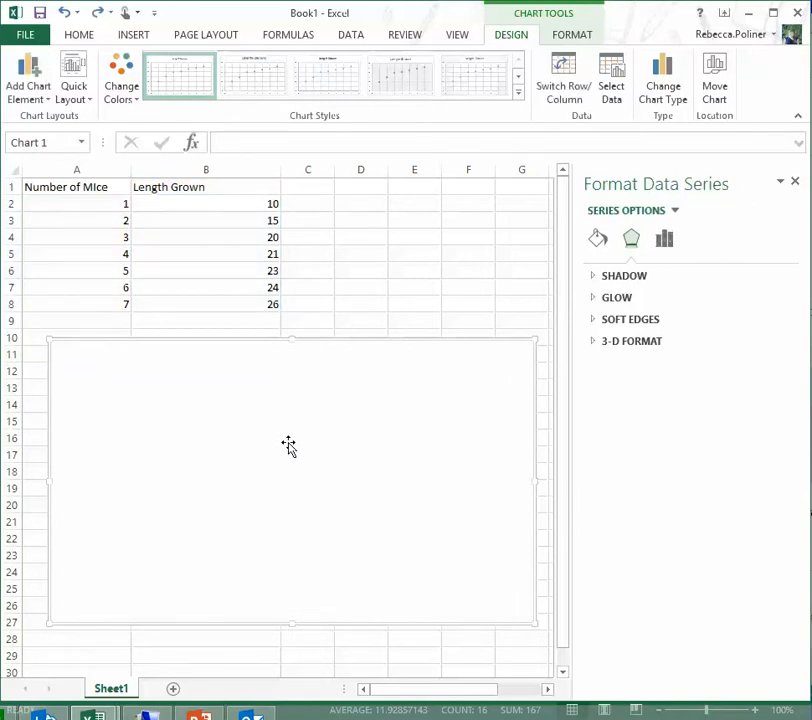
Step: Set the outline of the single data point at 4 mice to white
left_click(289, 444)
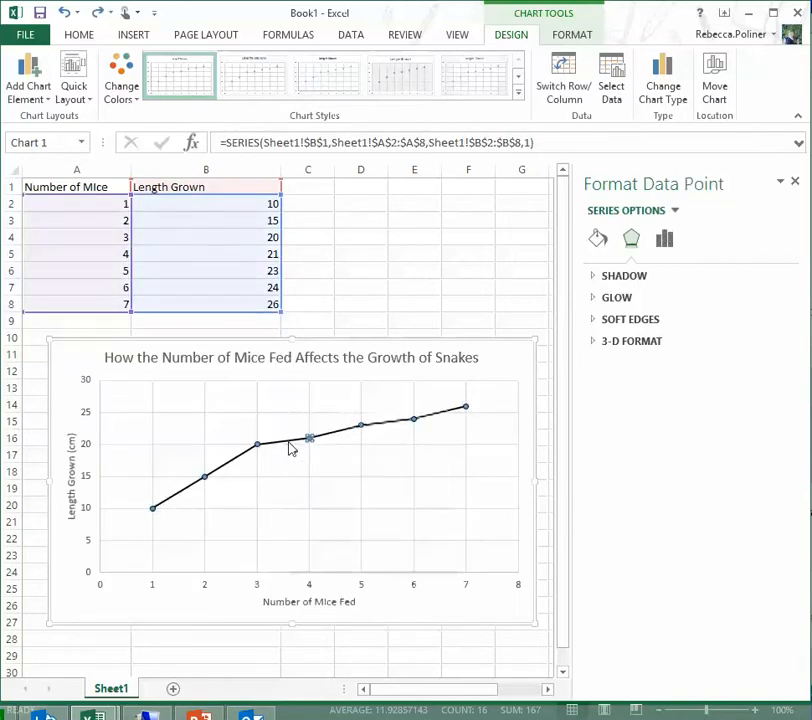
right_click(290, 442)
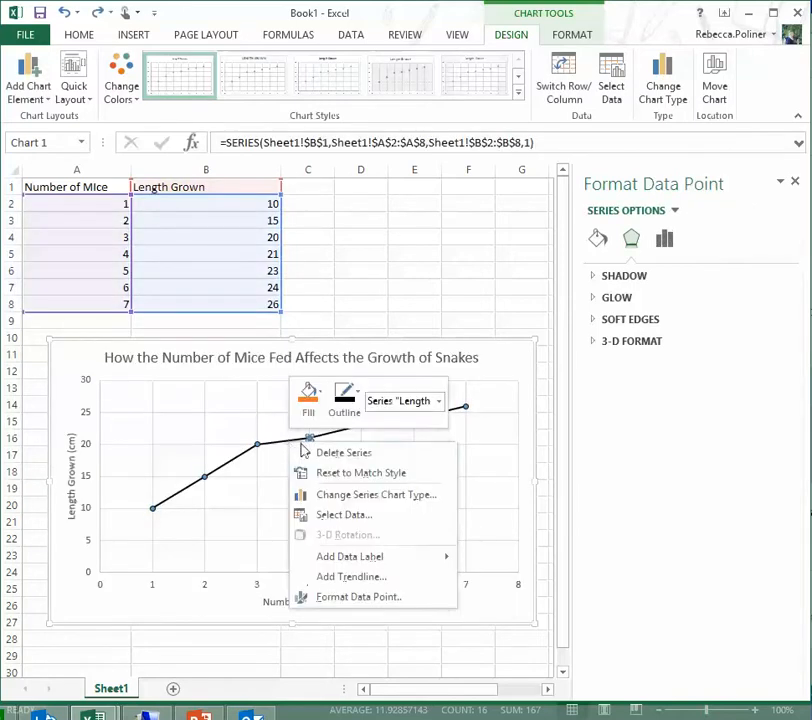
left_click(344, 396)
left_click(335, 476)
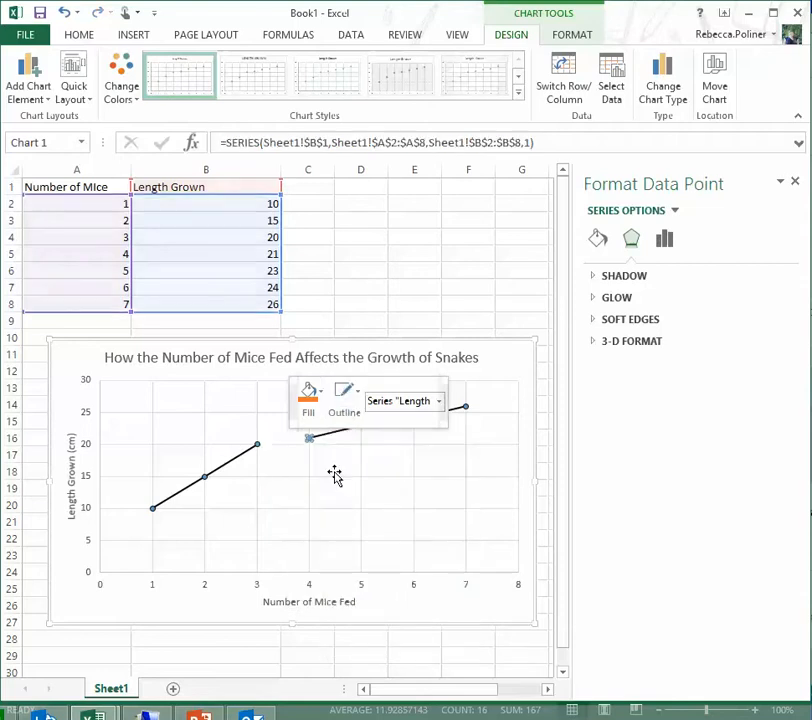
left_click(330, 432)
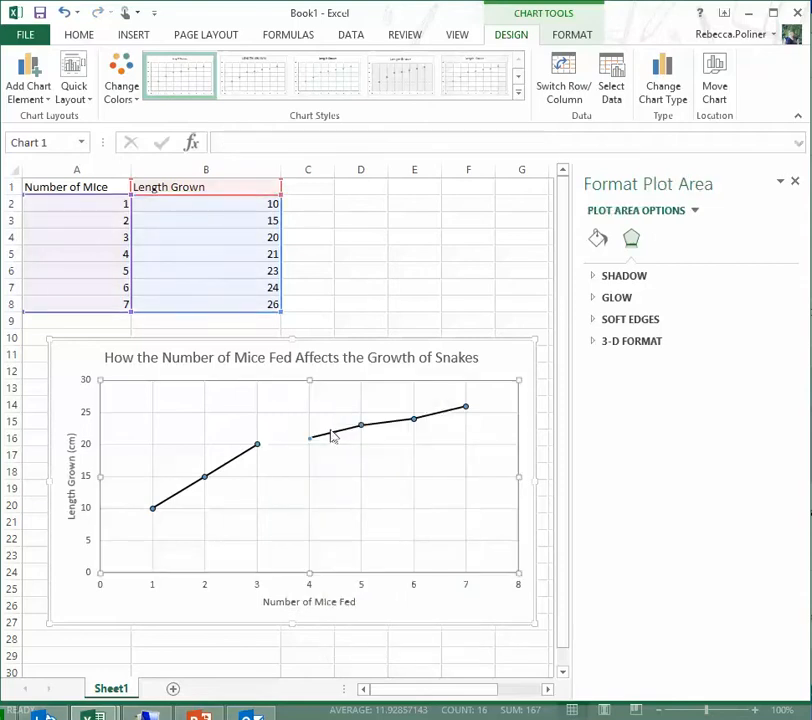
Step: Set the outline of the entire Length Grown series to Automatic so the line joins all its points
left_click(270, 445)
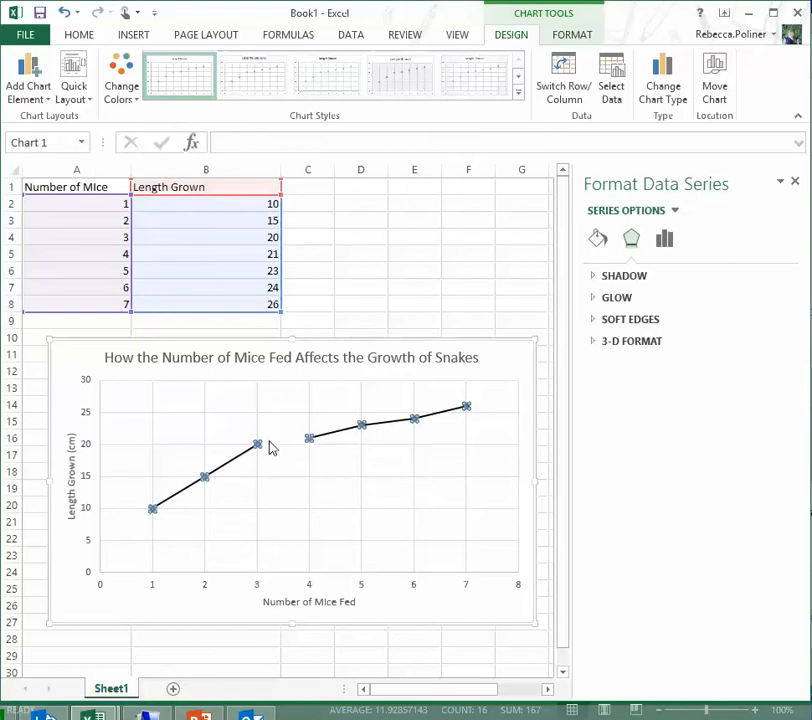
right_click(270, 445)
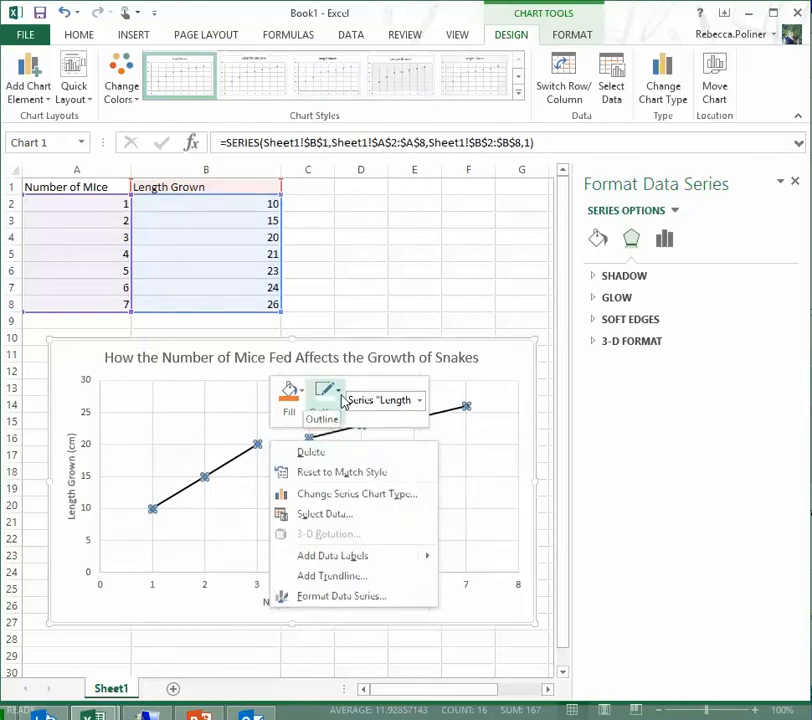
left_click(331, 407)
left_click(325, 442)
left_click(299, 482)
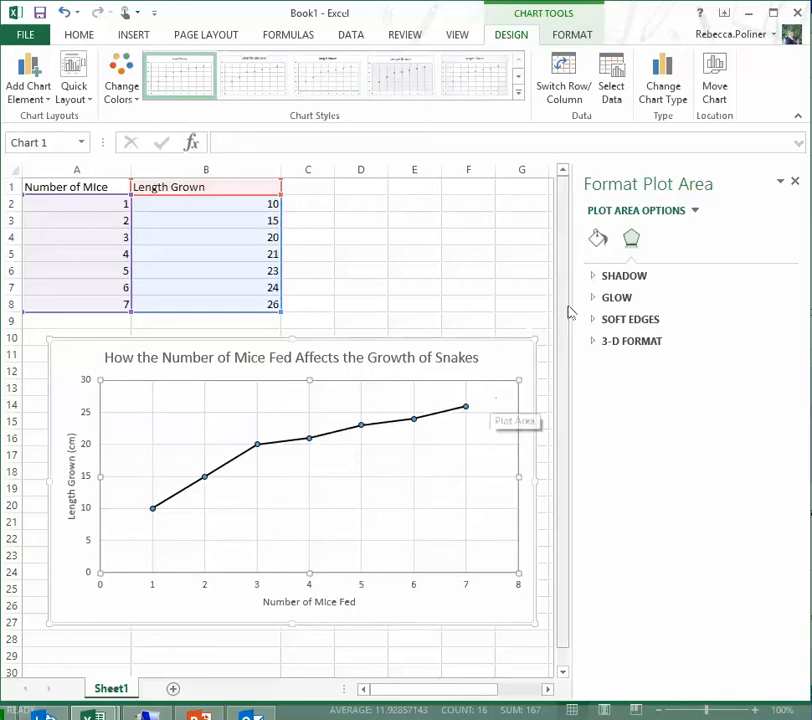
right_click(467, 404)
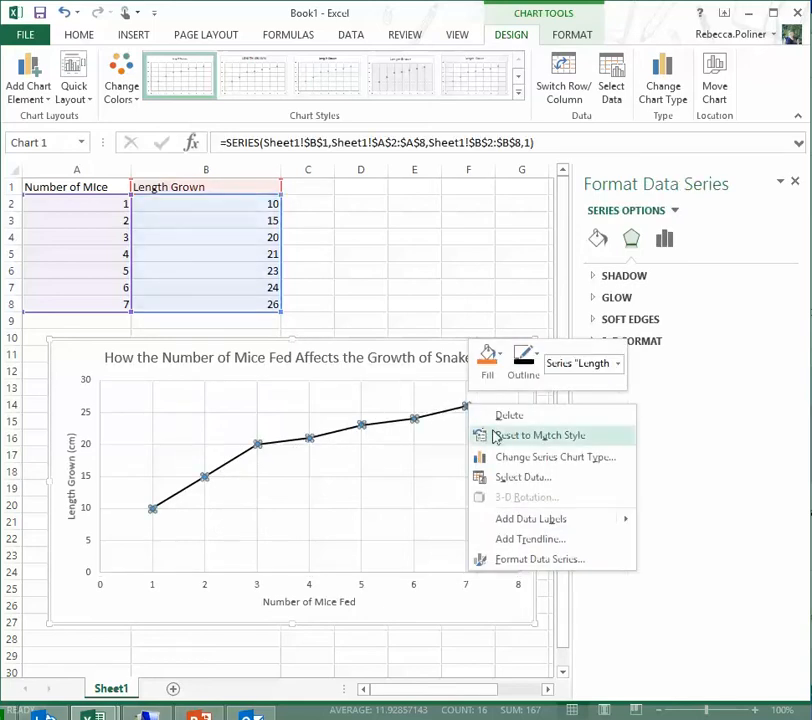
key("Escape")
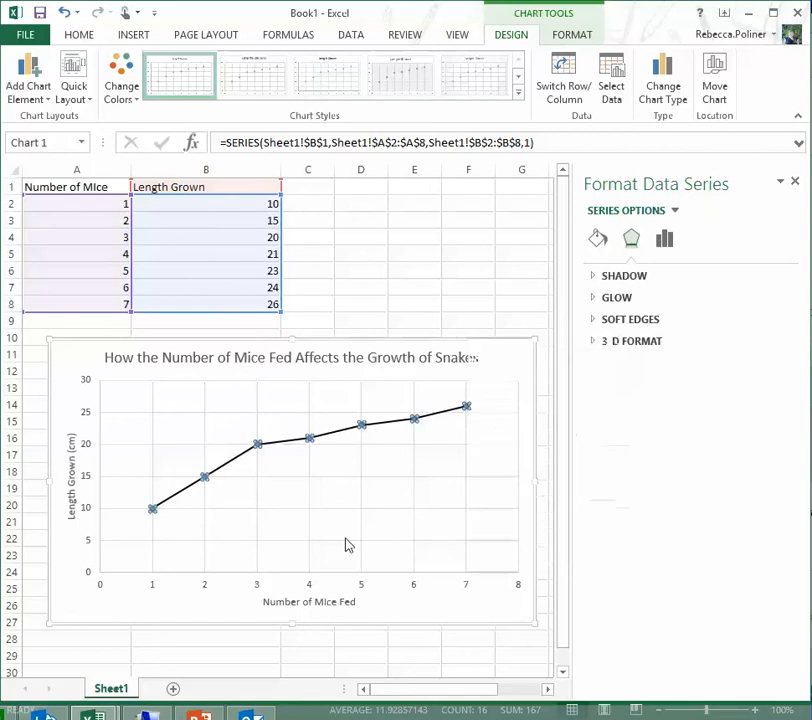
right_click(310, 437)
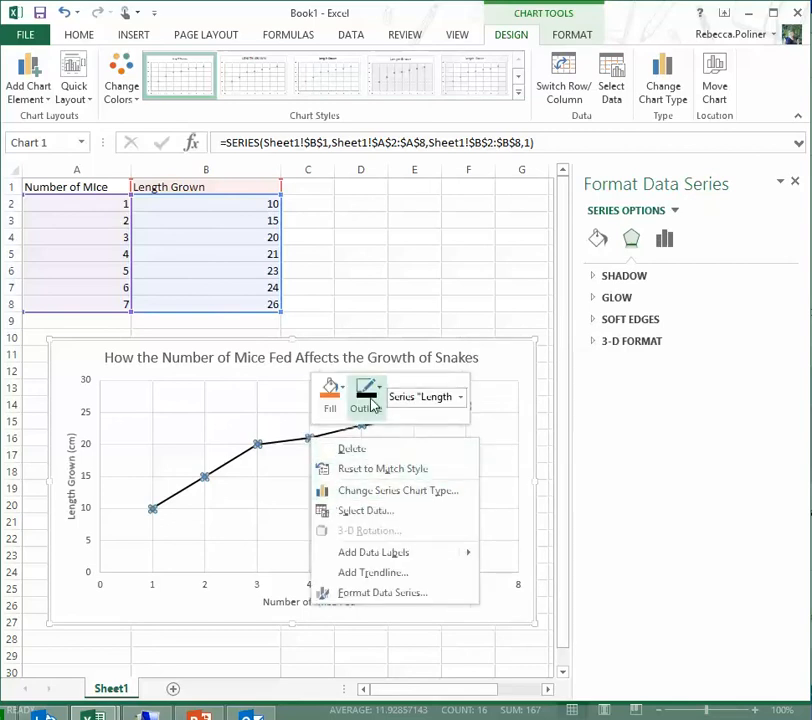
key("Escape")
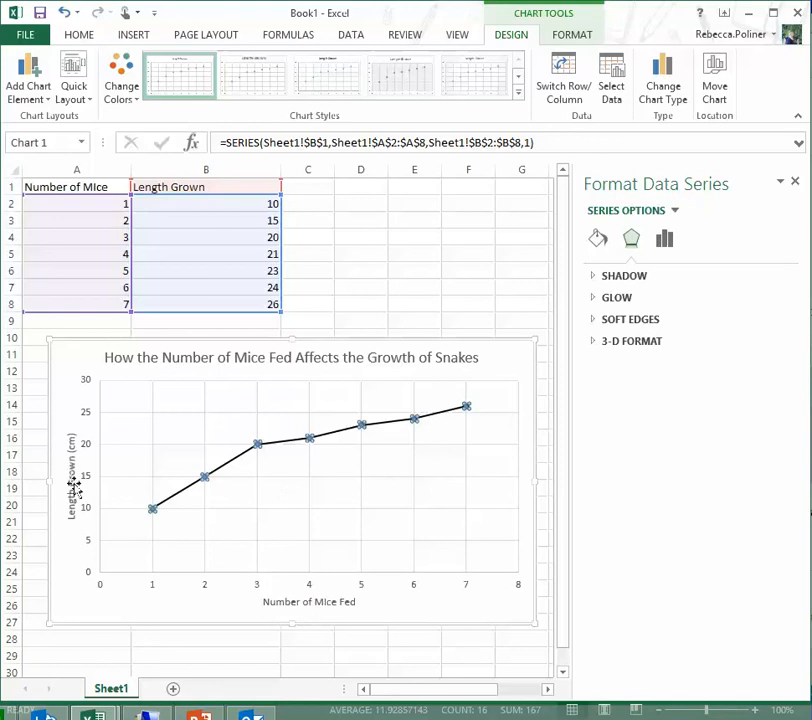
Step: Deselect the chart by selecting cell E5
left_click(413, 250)
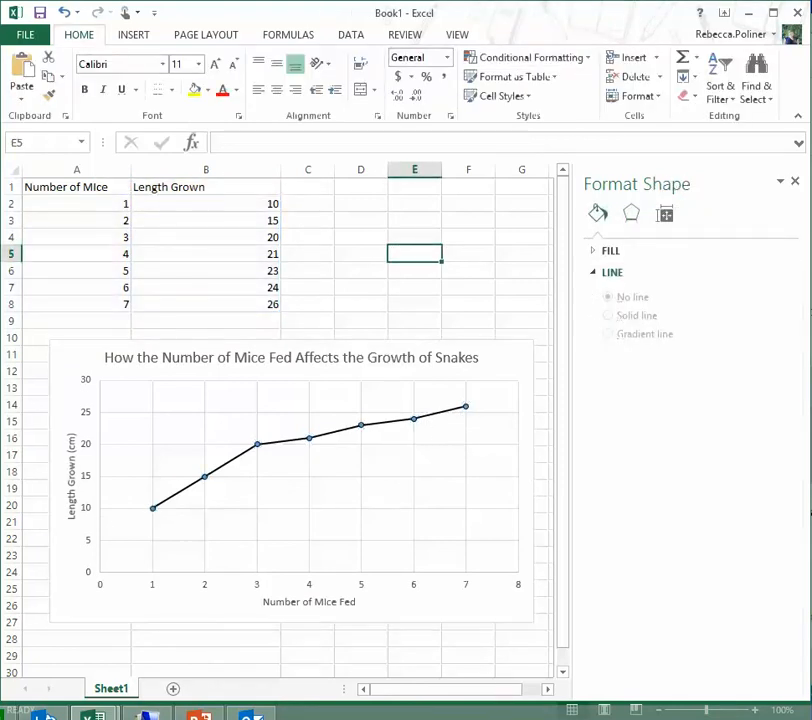